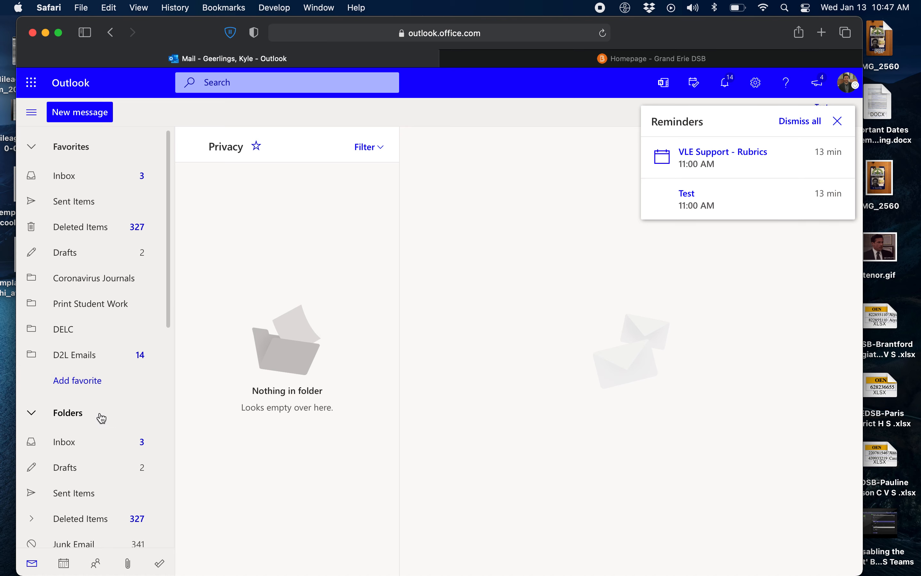
# Step: Open the calendar, close the reminders and create a new event titled "Supply - Thursday Meeting"
pyautogui.click(63, 564)
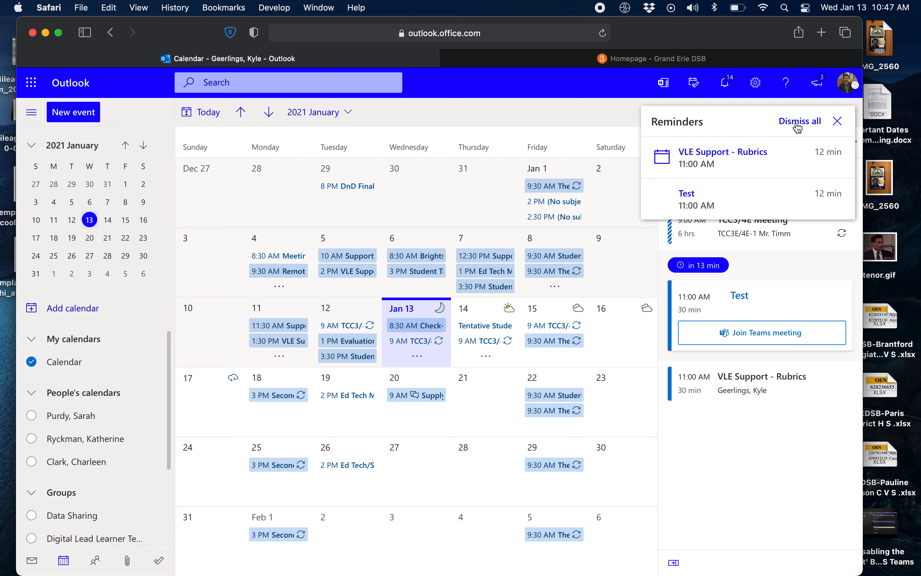
pyautogui.click(837, 121)
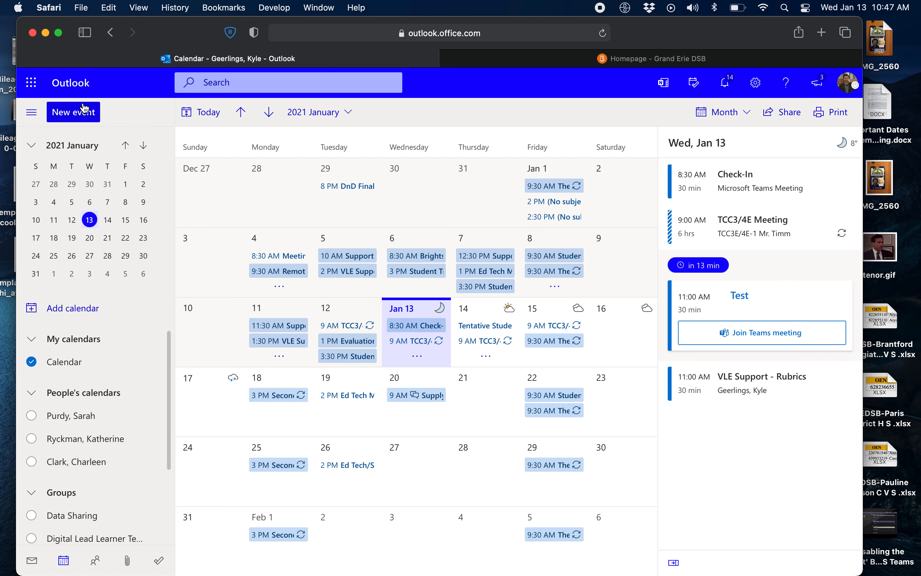
pyautogui.click(75, 114)
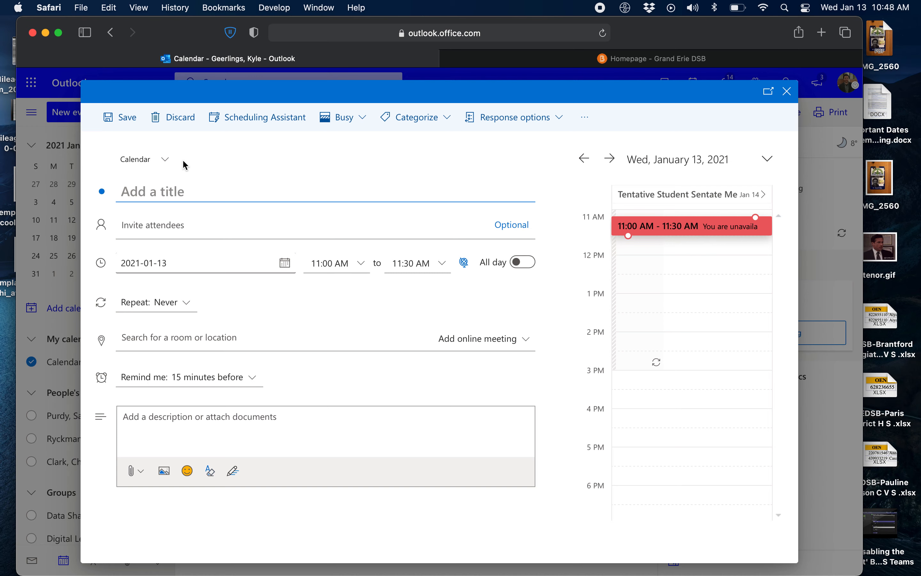
pyautogui.write('Supply ')
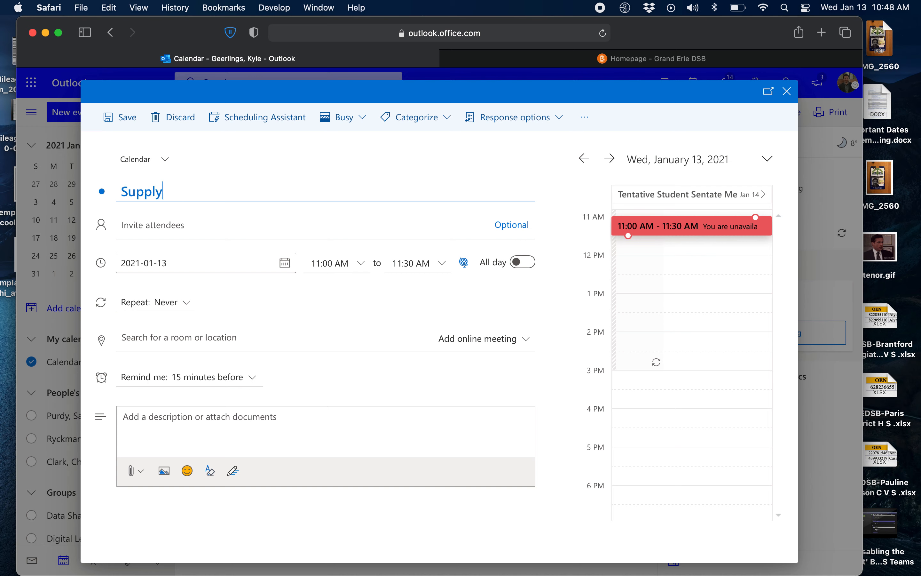
pyautogui.write('- Thursday')
pyautogui.write('Meeting')
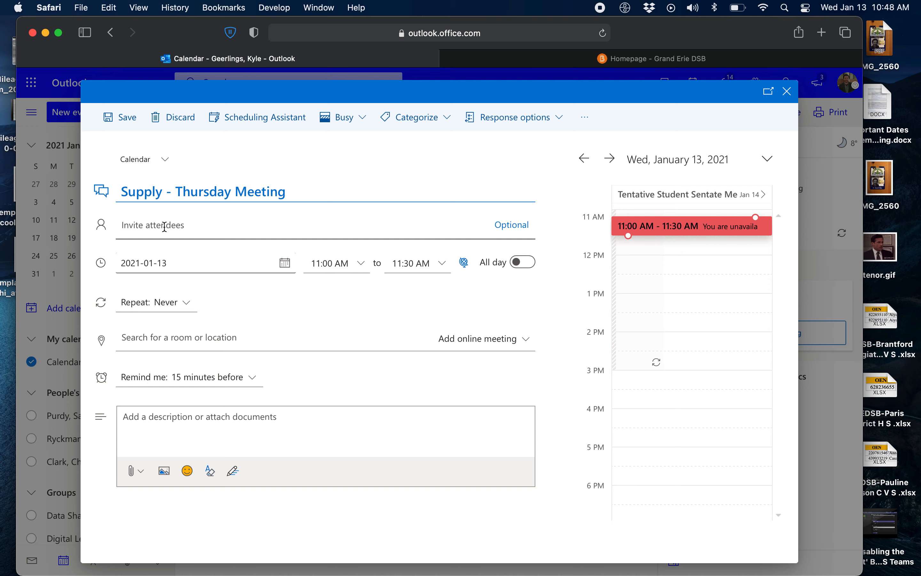
# Step: Set the new event's date to 2021-01-21 and its start time to 9:00 AM
pyautogui.click(285, 264)
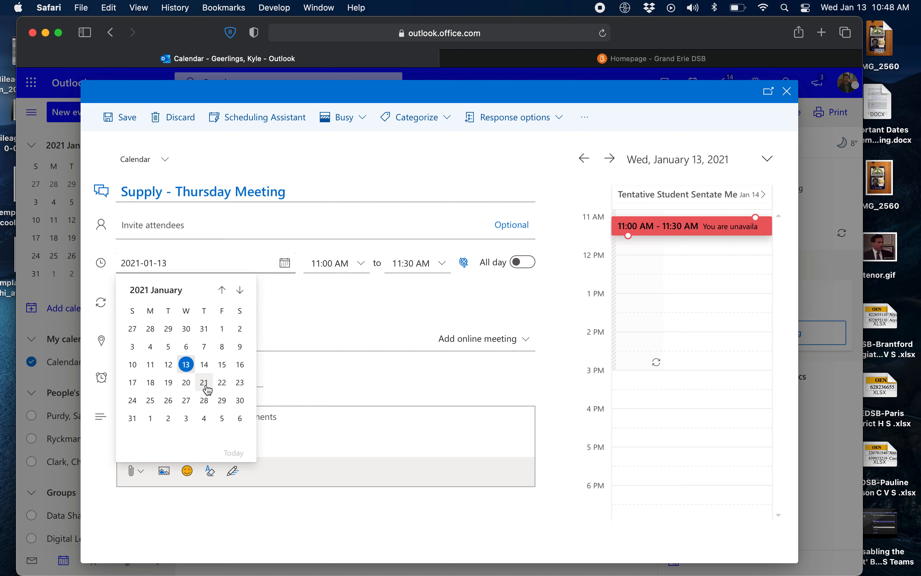
pyautogui.click(204, 382)
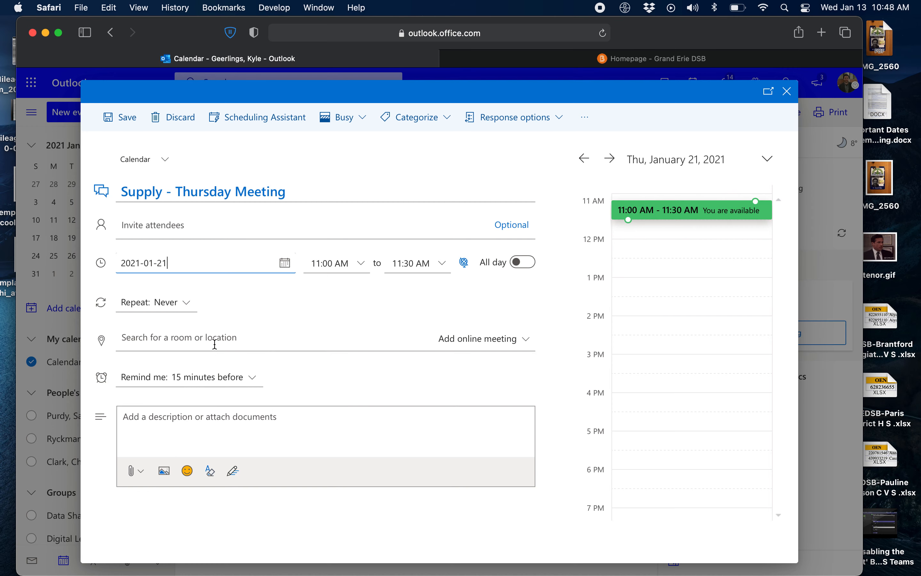
pyautogui.click(342, 266)
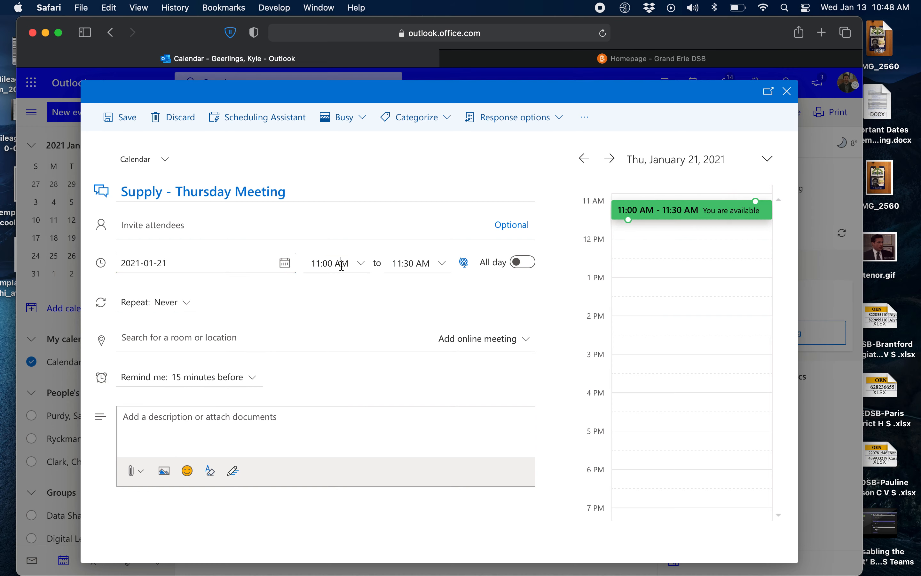
pyautogui.click(360, 268)
pyautogui.scroll(5, 346, 325)
pyautogui.scroll(1, 349, 325)
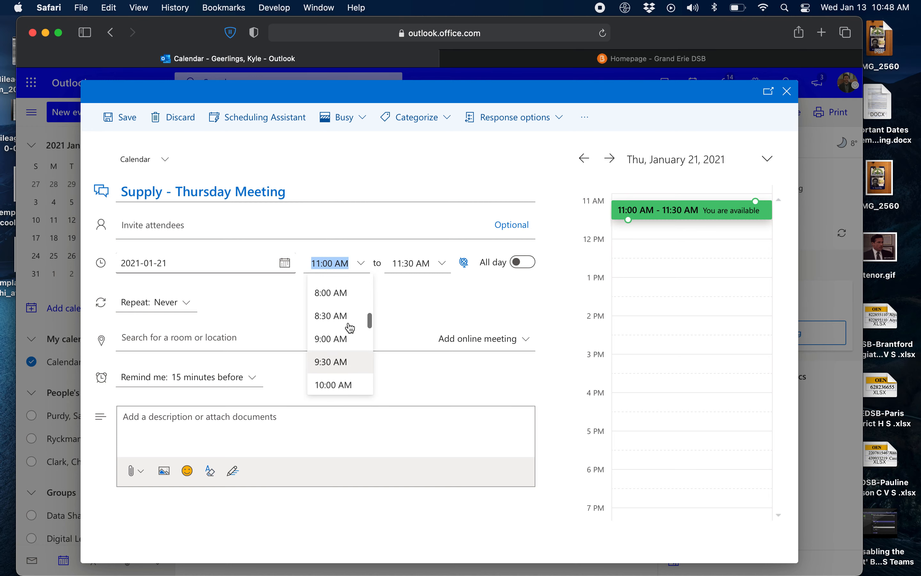
pyautogui.click(338, 338)
# Step: Set the event's end time to 3:00 PM
pyautogui.click(411, 263)
pyautogui.click(440, 262)
pyautogui.scroll(-6, 429, 322)
pyautogui.scroll(-2, 434, 328)
pyautogui.click(436, 328)
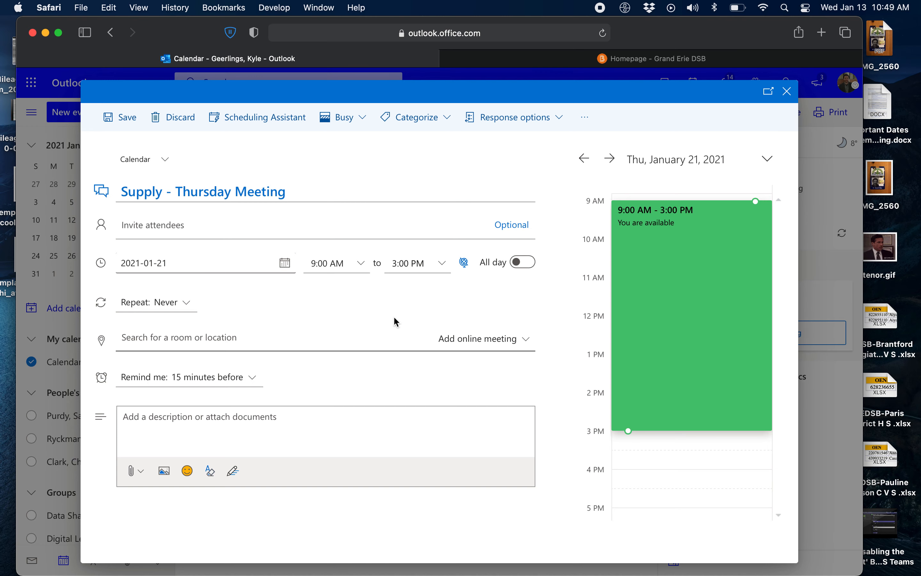
# Step: Make the event an online Teams meeting and save it
pyautogui.click(514, 339)
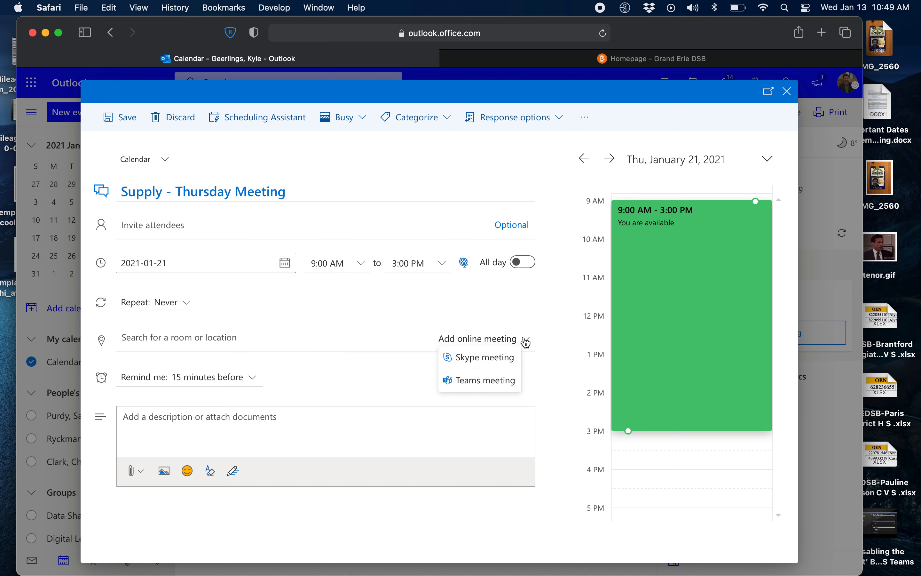
pyautogui.click(479, 380)
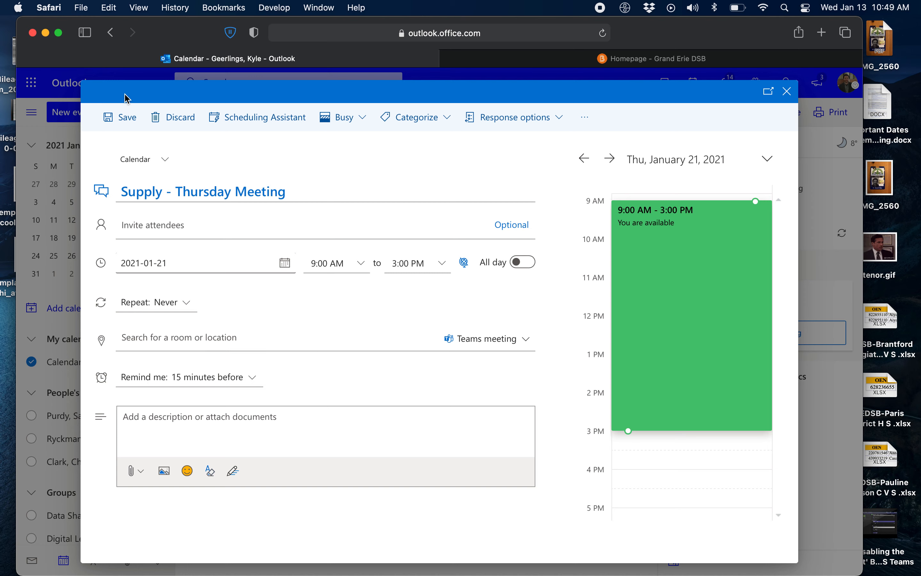
pyautogui.click(122, 120)
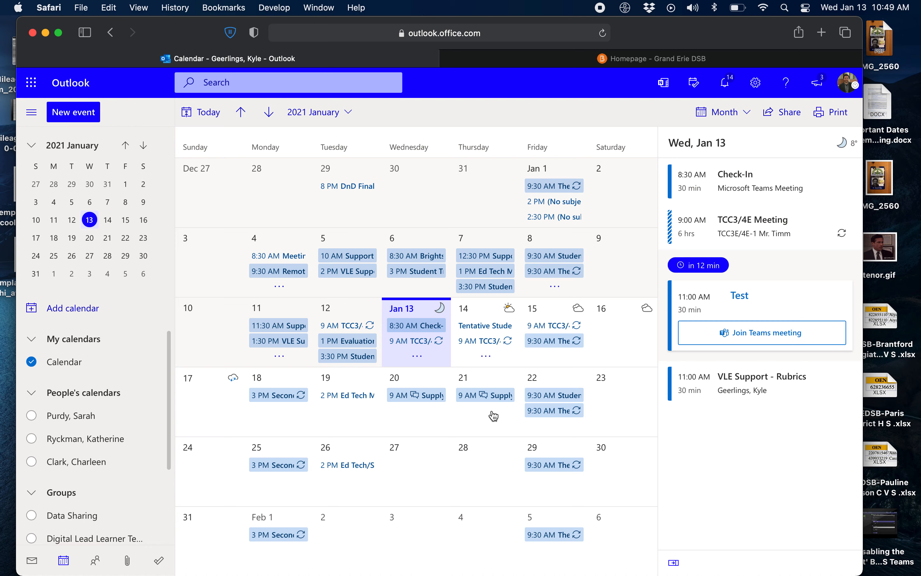
# Step: Open the full editing form of the "Supply - Thursday Meeting" event on January 21
pyautogui.click(476, 396)
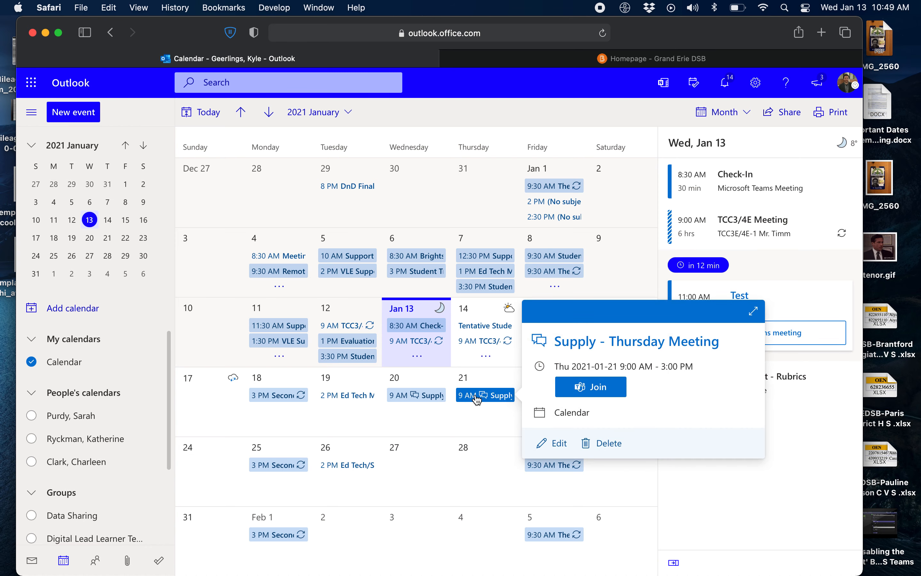
pyautogui.click(552, 446)
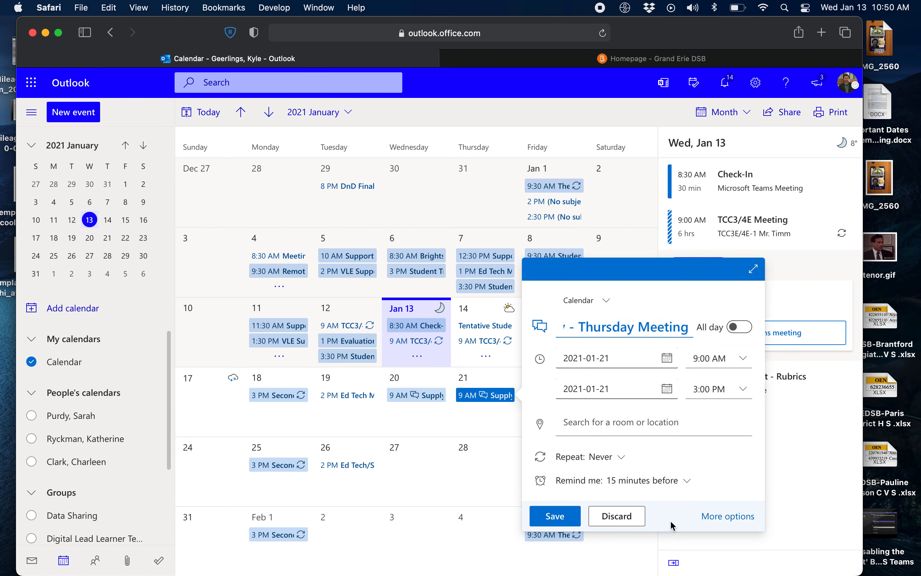
pyautogui.click(733, 520)
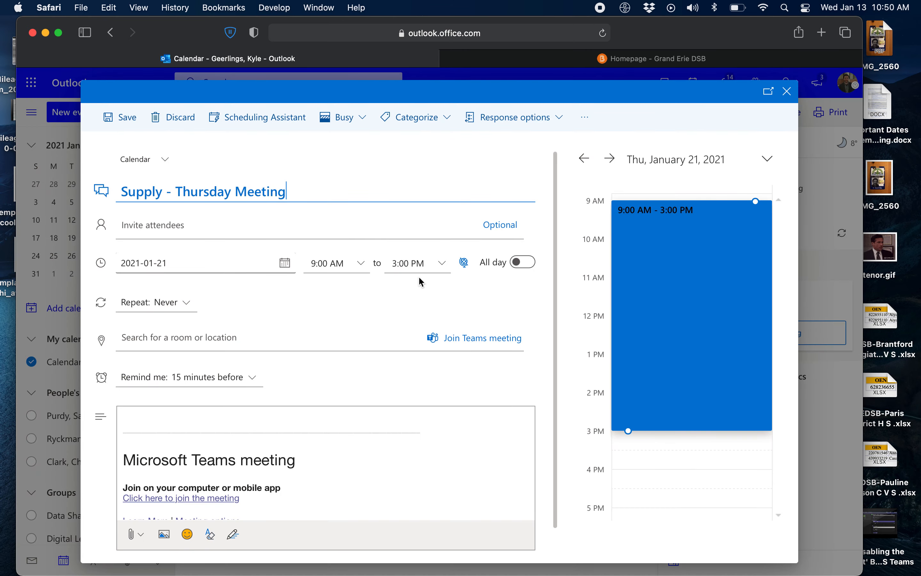
# Step: Copy the address of the Meeting options link from the event description
pyautogui.scroll(-2, 248, 432)
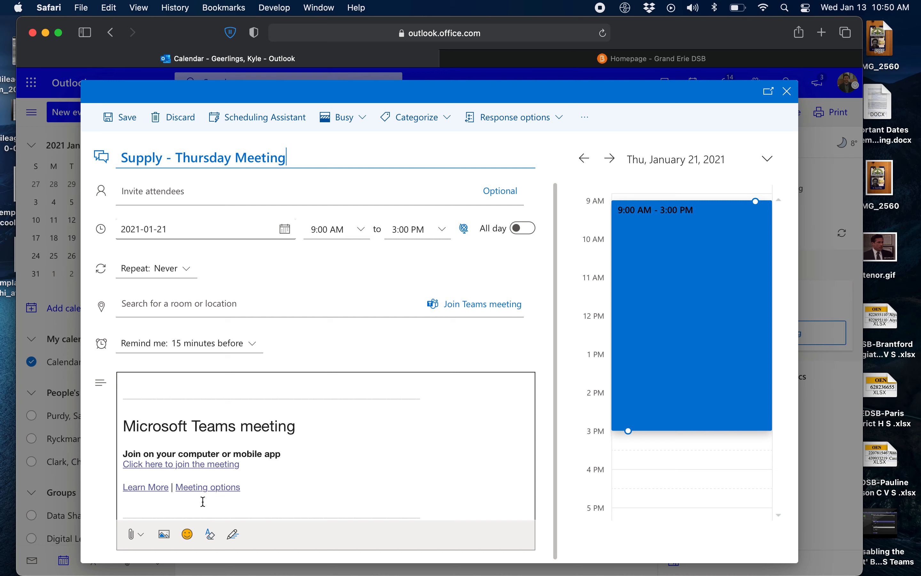
pyautogui.rightClick(198, 490)
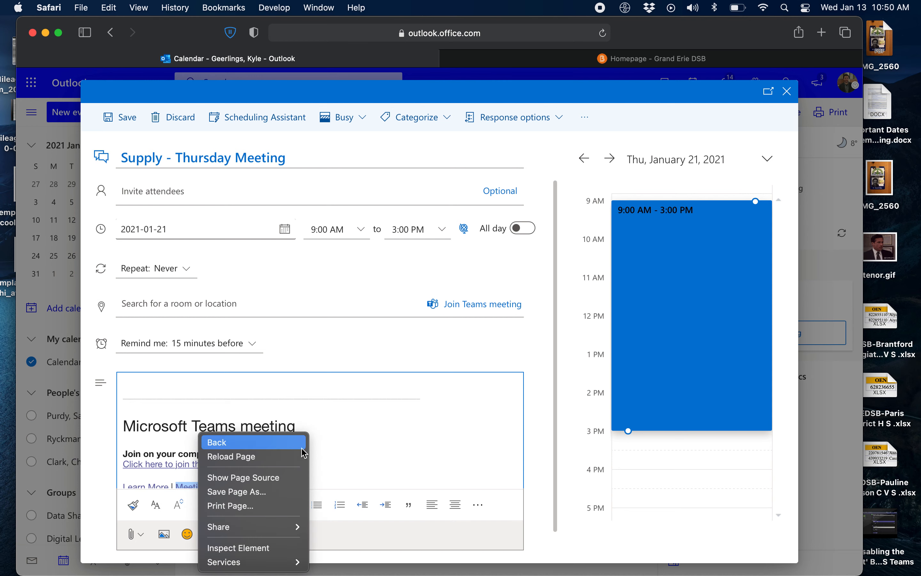
pyautogui.click(340, 447)
pyautogui.scroll(-2, 340, 447)
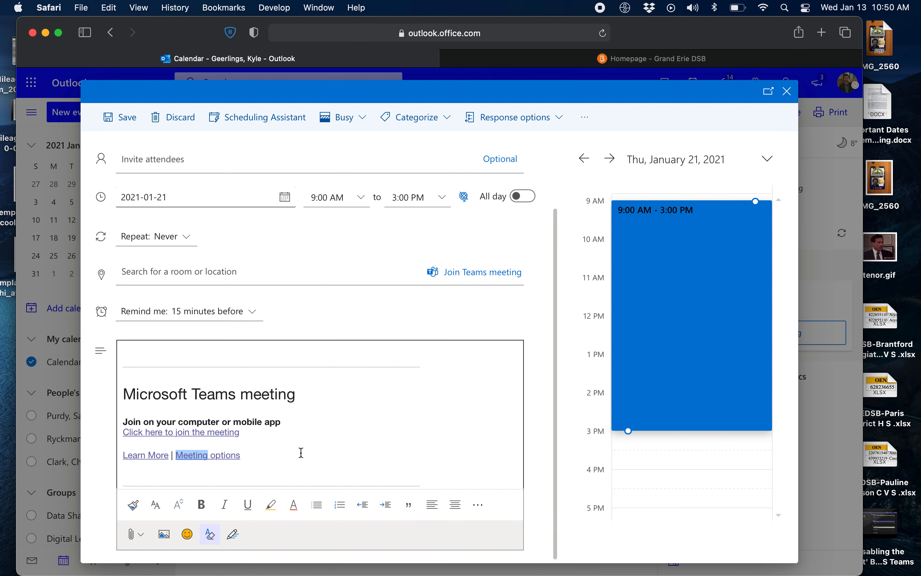
pyautogui.rightClick(214, 454)
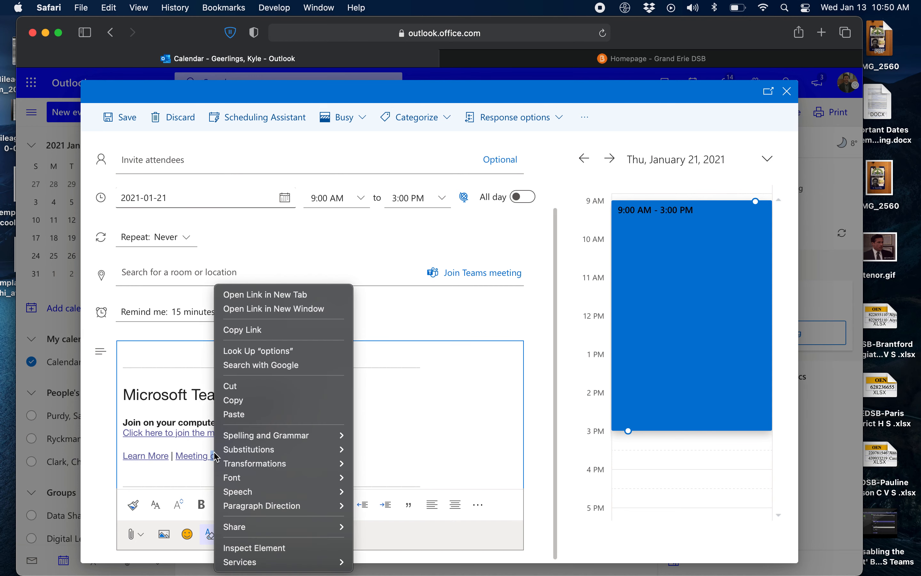
pyautogui.click(268, 330)
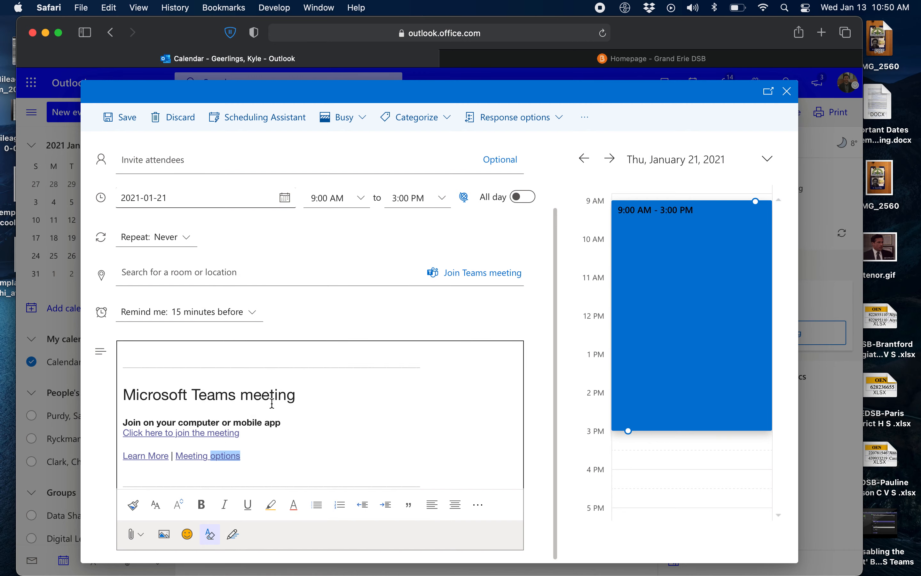
# Step: Switch to Google Chrome and open the copied meeting options link
pyautogui.click(652, 553)
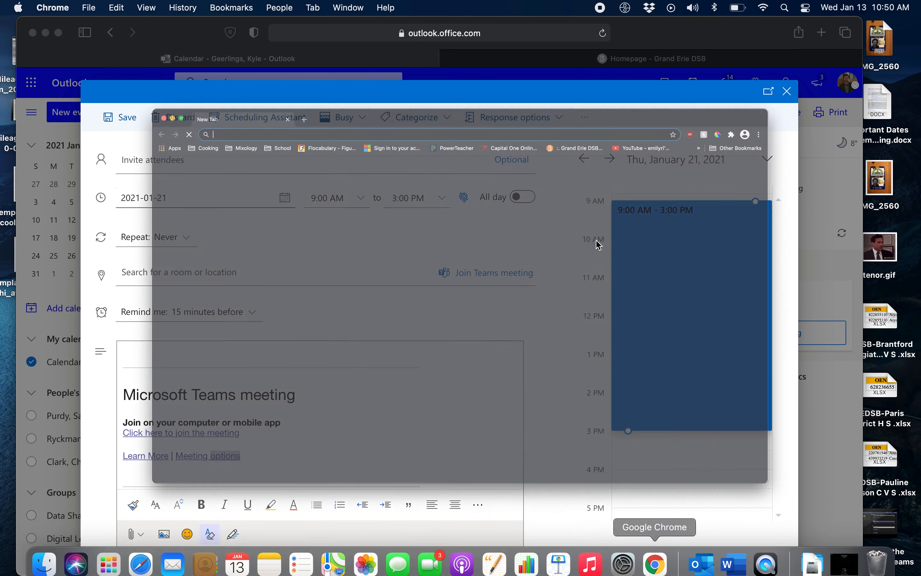
pyautogui.press('super+v')
pyautogui.press('Return')
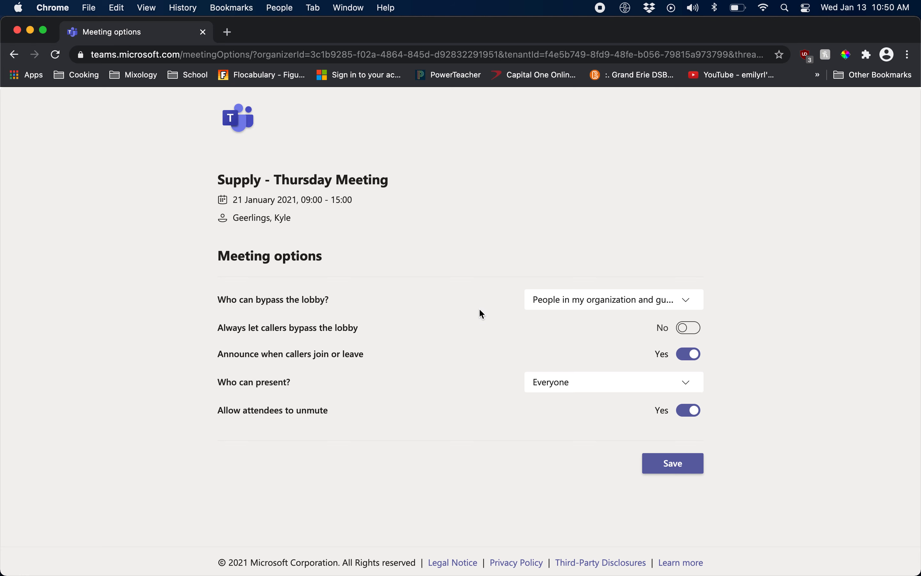
# Step: Set both who can bypass the lobby and who can present to Only me, decline the incoming call, and save the meeting options
pyautogui.click(551, 301)
pyautogui.click(559, 396)
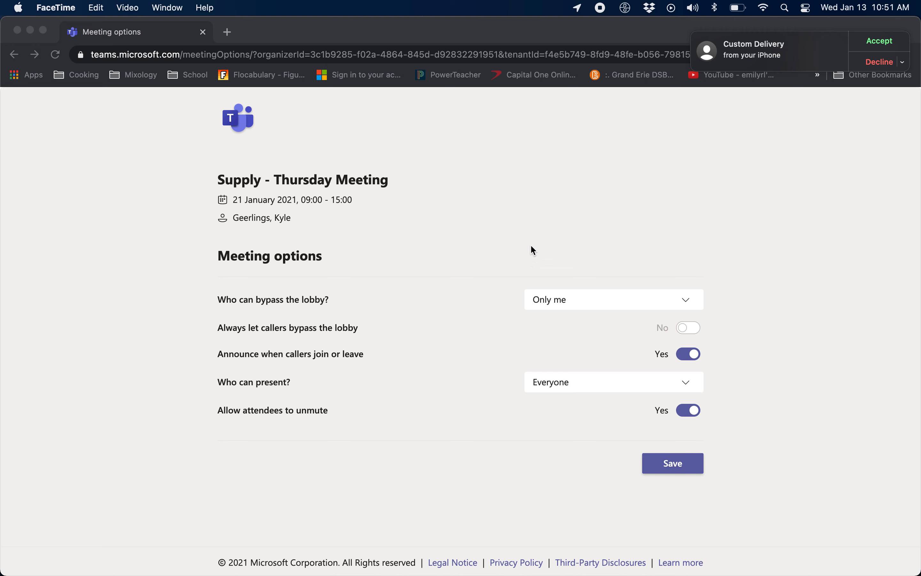
pyautogui.click(877, 62)
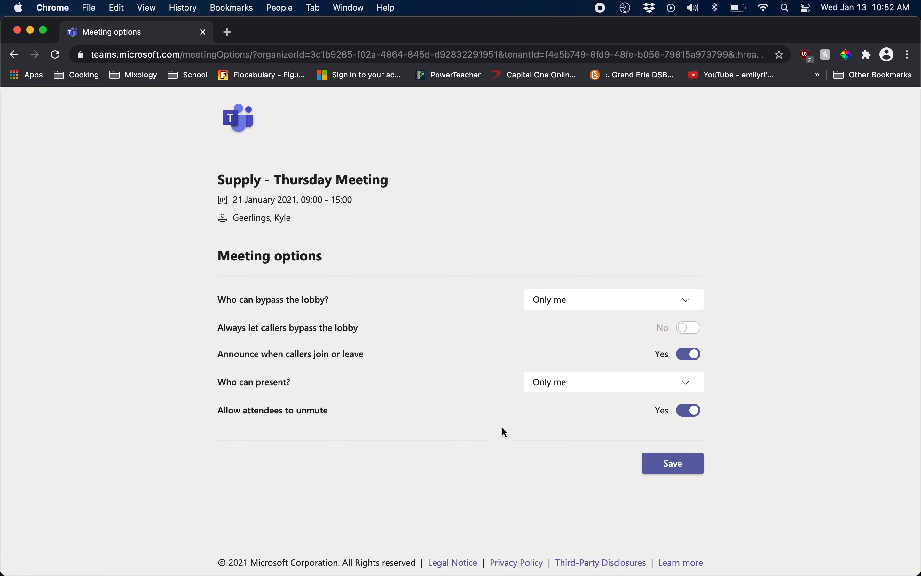
pyautogui.click(673, 461)
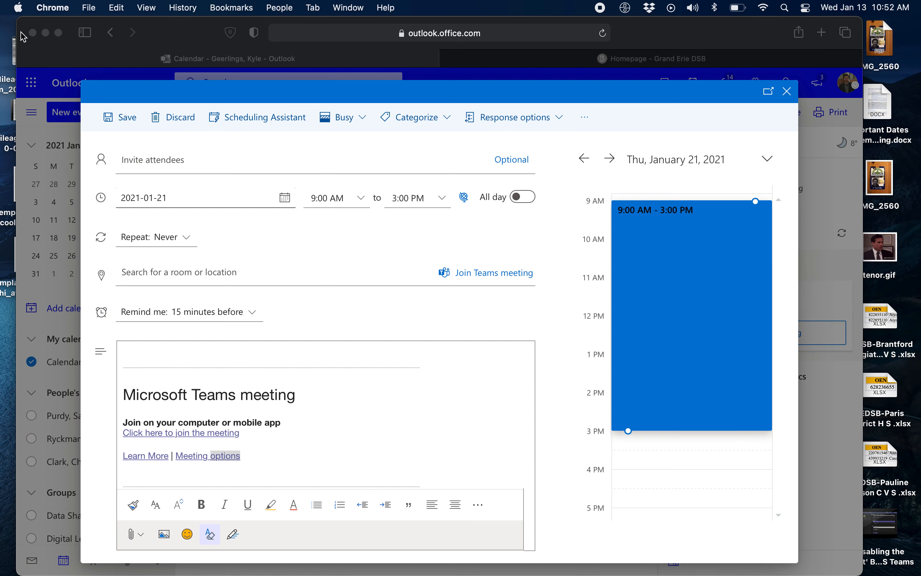
# Step: Close the meeting options window and the event form in Outlook, discarding the changes to the event
pyautogui.click(18, 30)
pyautogui.click(787, 91)
pyautogui.click(787, 91)
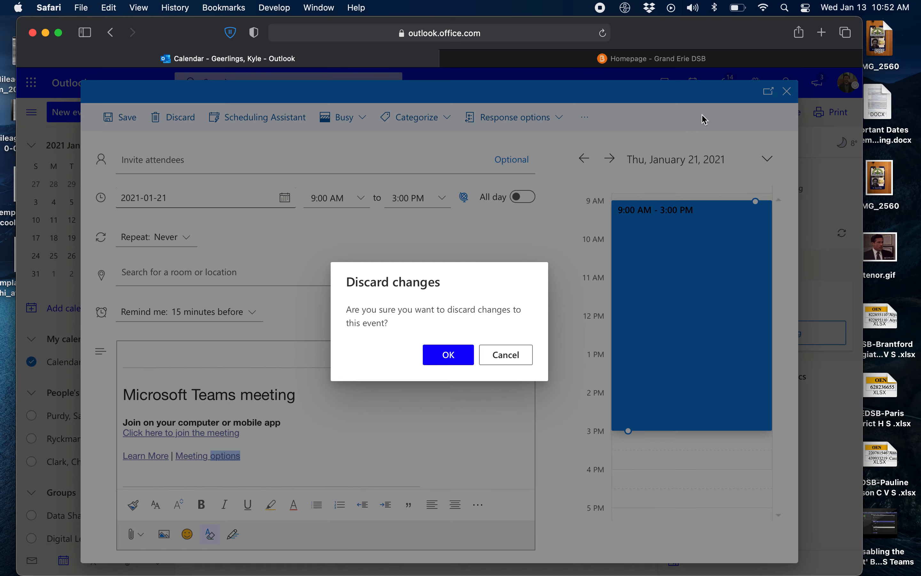
pyautogui.click(457, 361)
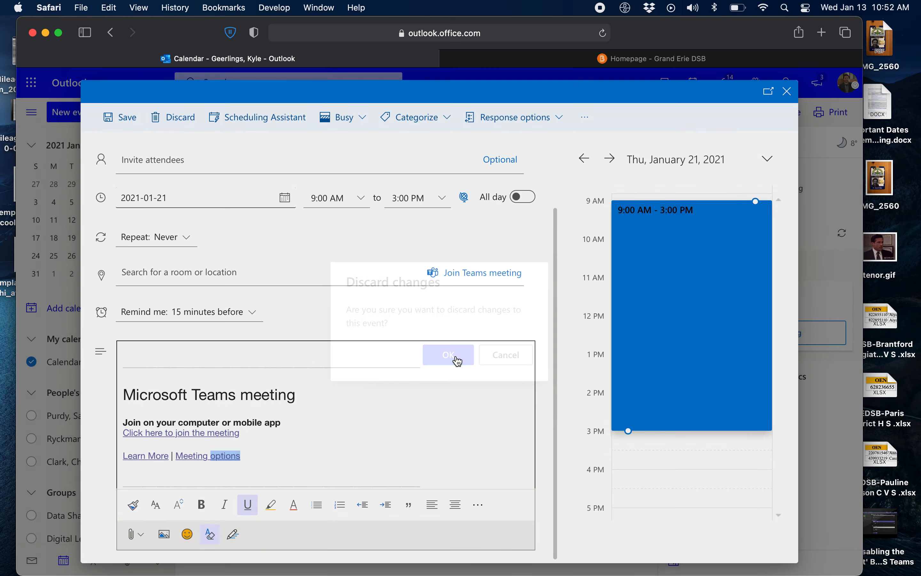
# Step: Reopen the January 21 Supply meeting's full details and copy the address of its "Click here to join the meeting" link
pyautogui.click(489, 395)
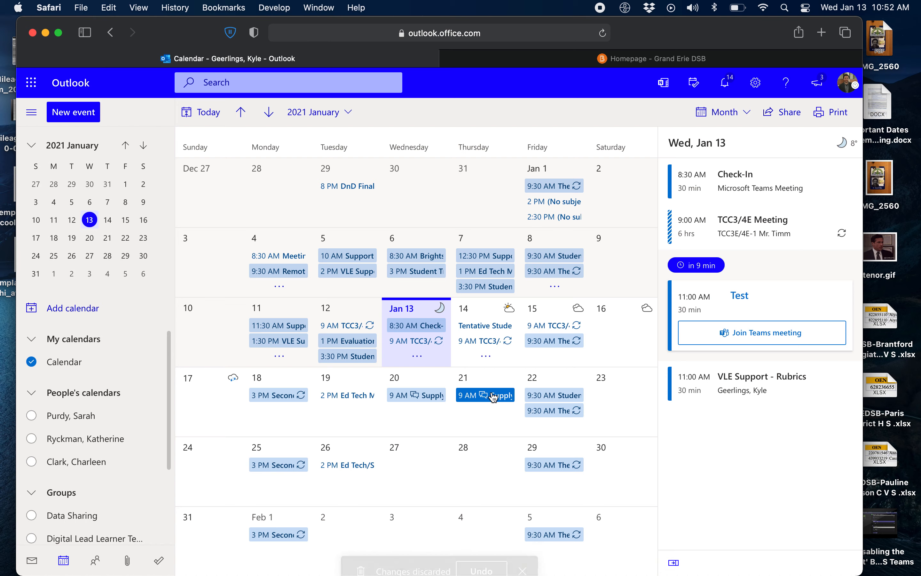
pyautogui.click(553, 458)
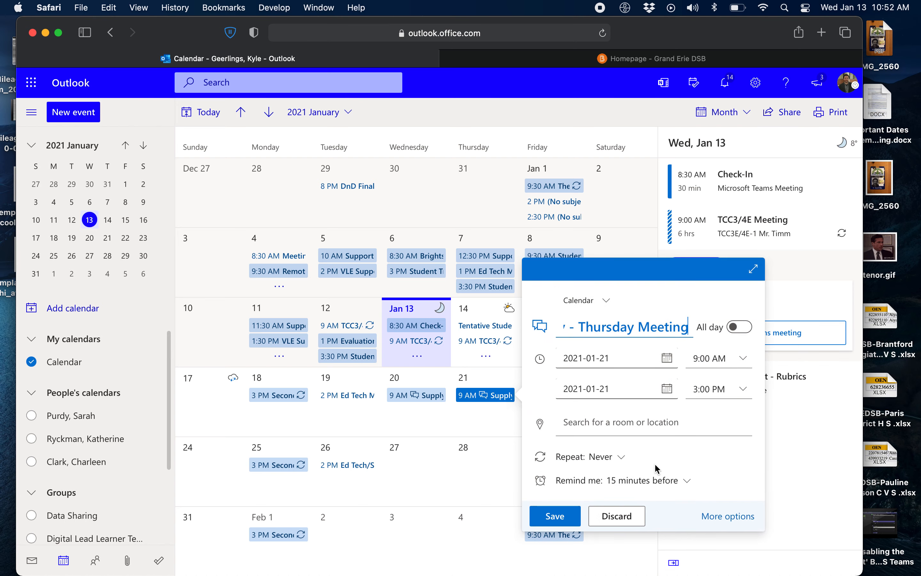
pyautogui.click(727, 515)
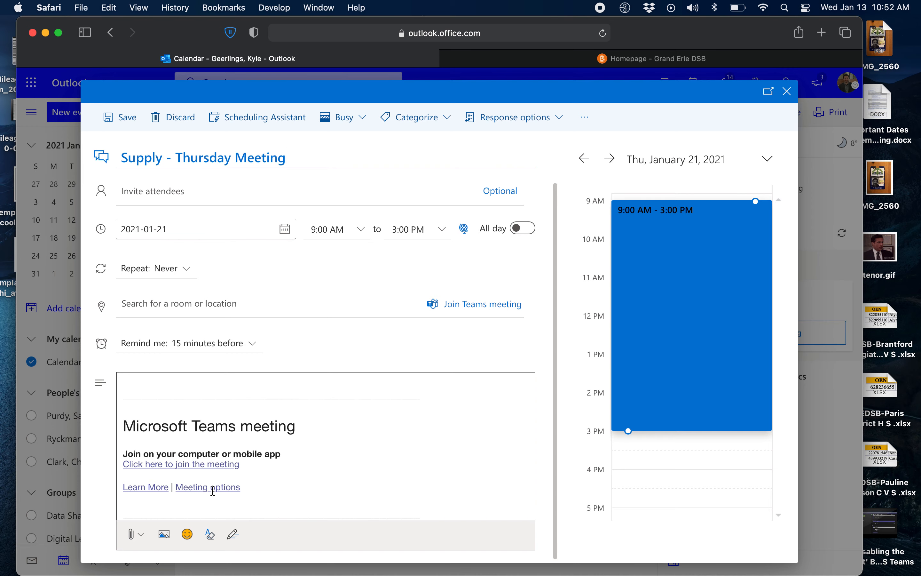
pyautogui.rightClick(185, 464)
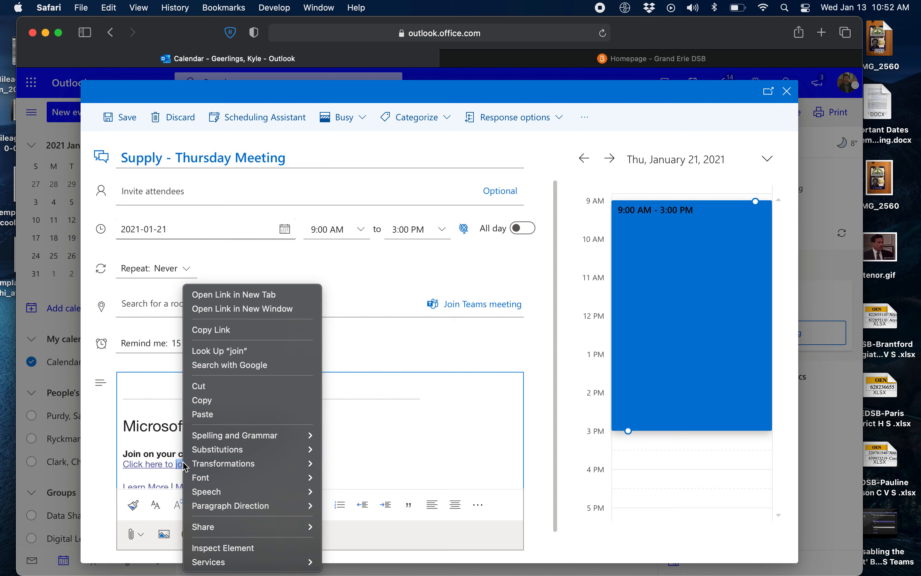
pyautogui.click(223, 331)
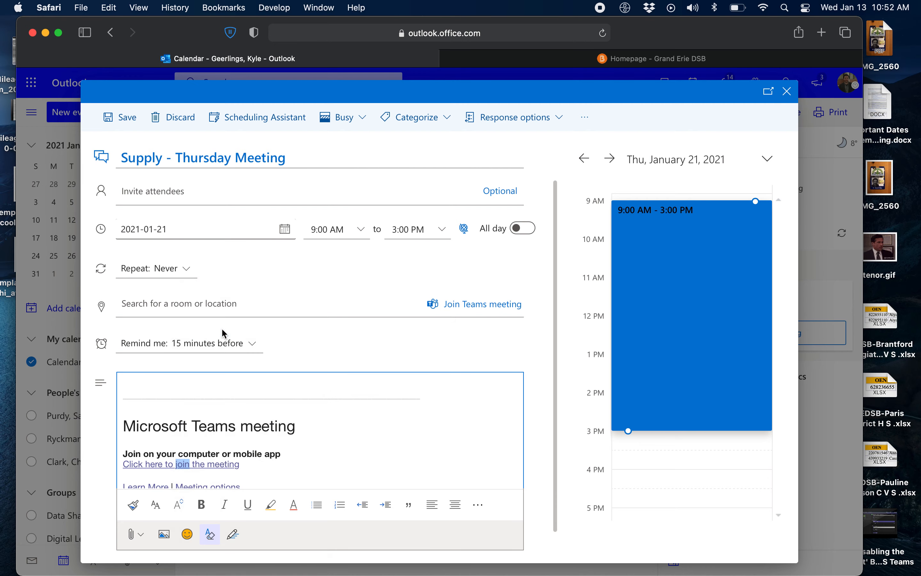
# Step: Switch to the Grand Erie DSB homepage and look through the semester categories in the My Courses section
pyautogui.click(563, 57)
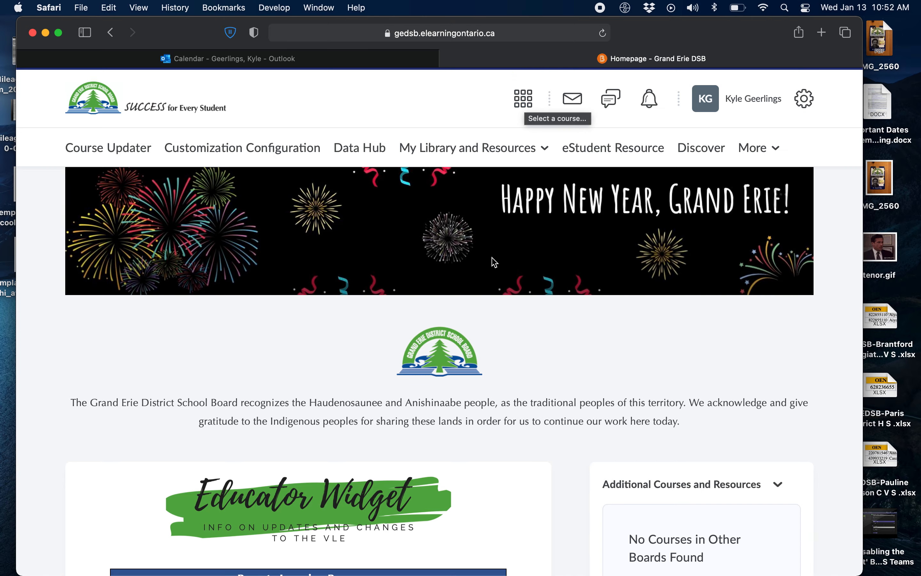
pyautogui.scroll(-15, 469, 401)
pyautogui.scroll(15, 469, 401)
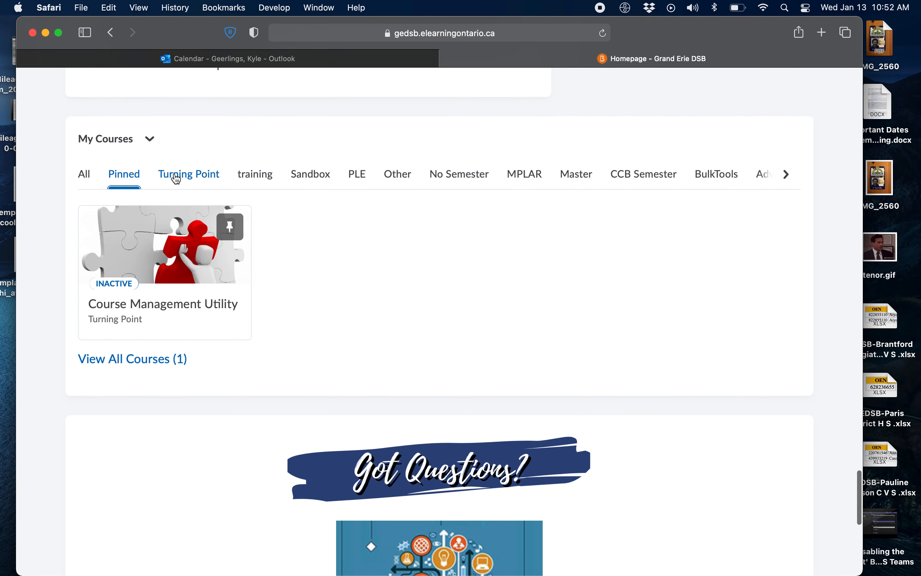
pyautogui.click(786, 174)
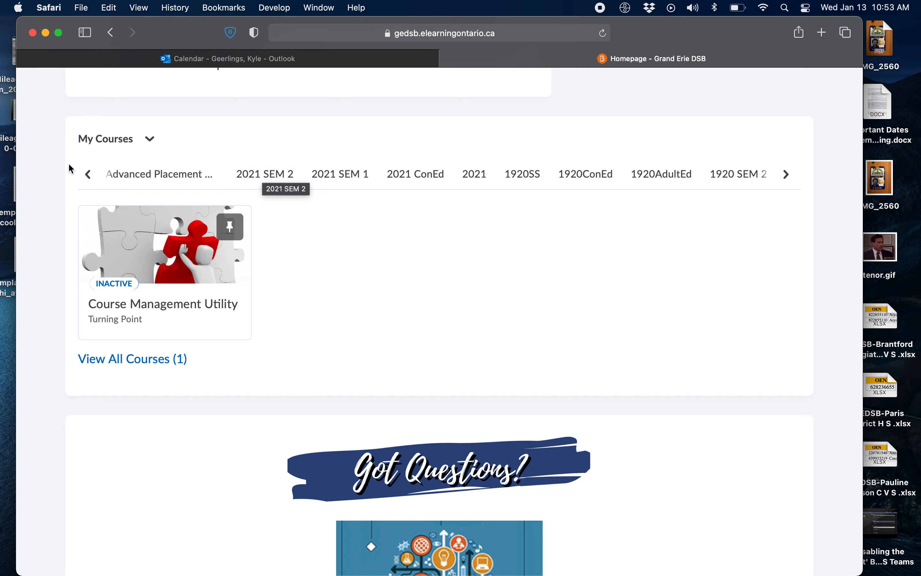
pyautogui.click(88, 175)
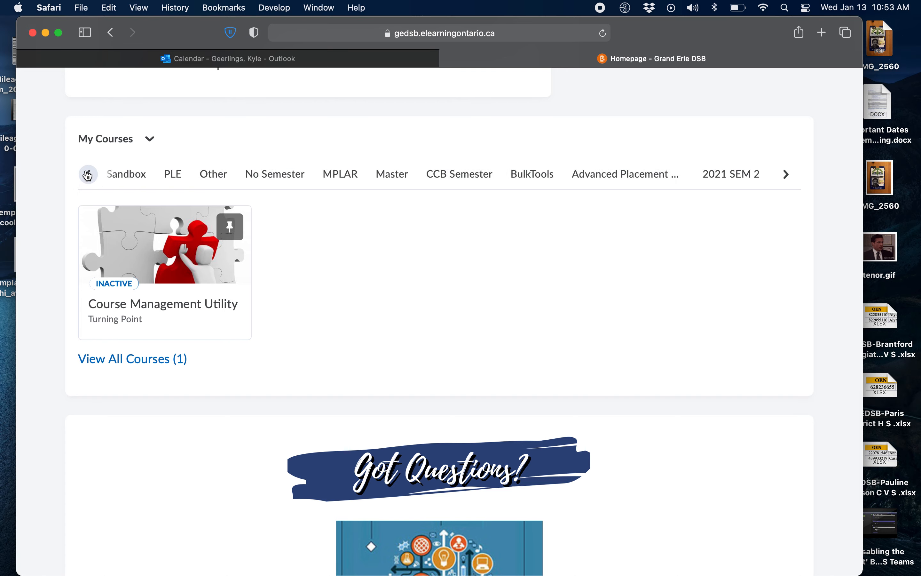
pyautogui.scroll(1, 316, 256)
pyautogui.scroll(15, 313, 252)
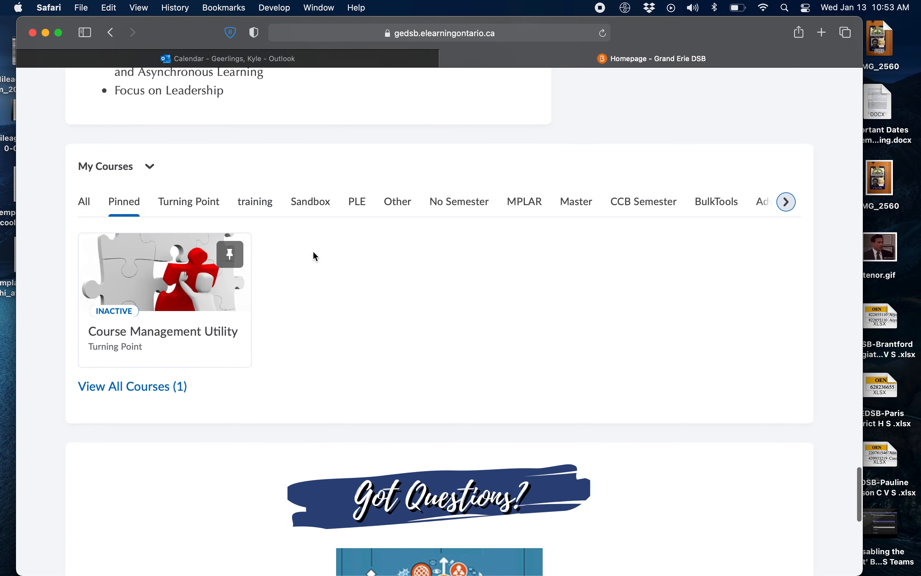
pyautogui.scroll(3, 419, 331)
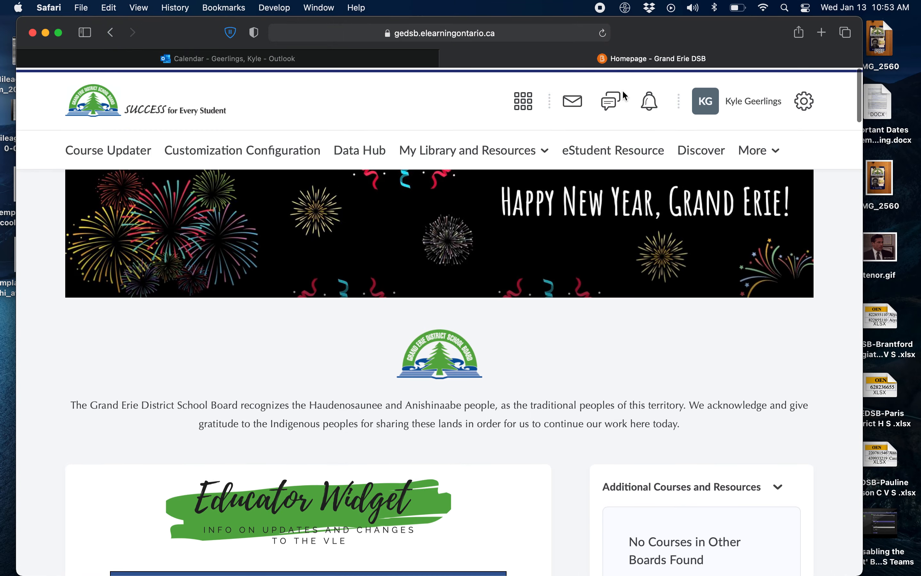
# Step: Open the SANDBOX course from the site's course selector
pyautogui.click(523, 99)
pyautogui.click(450, 109)
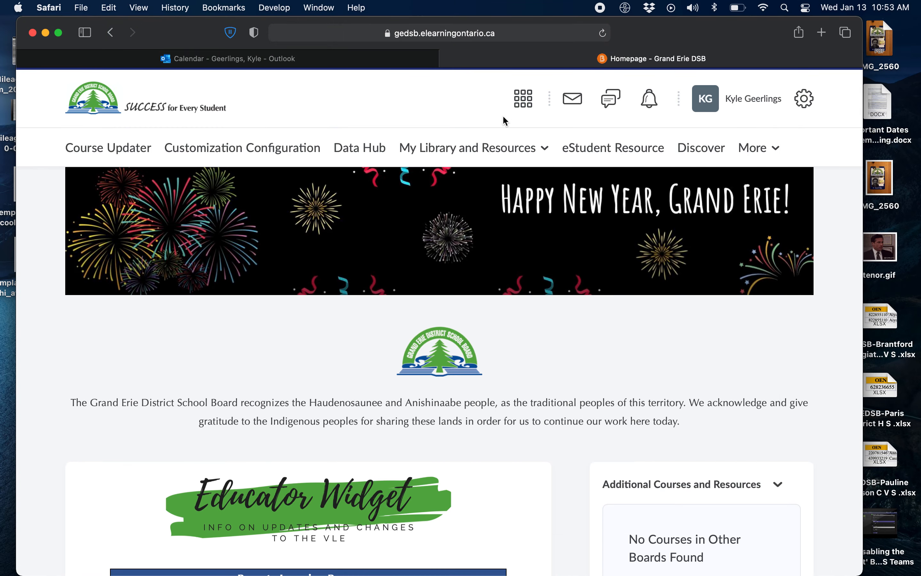
pyautogui.click(523, 99)
pyautogui.click(363, 254)
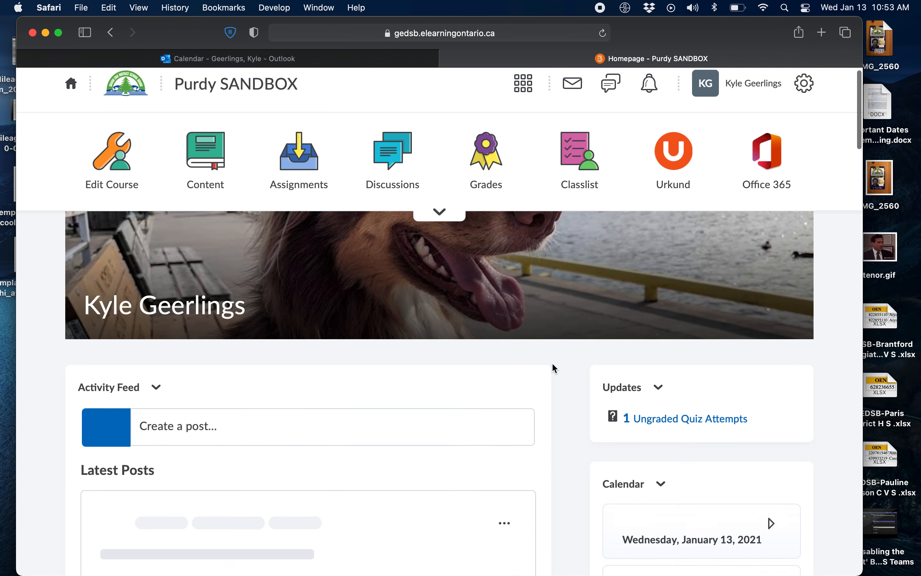
# Step: Start a new message post in the course's Activity Feed and disallow comments on it
pyautogui.scroll(-5, 552, 364)
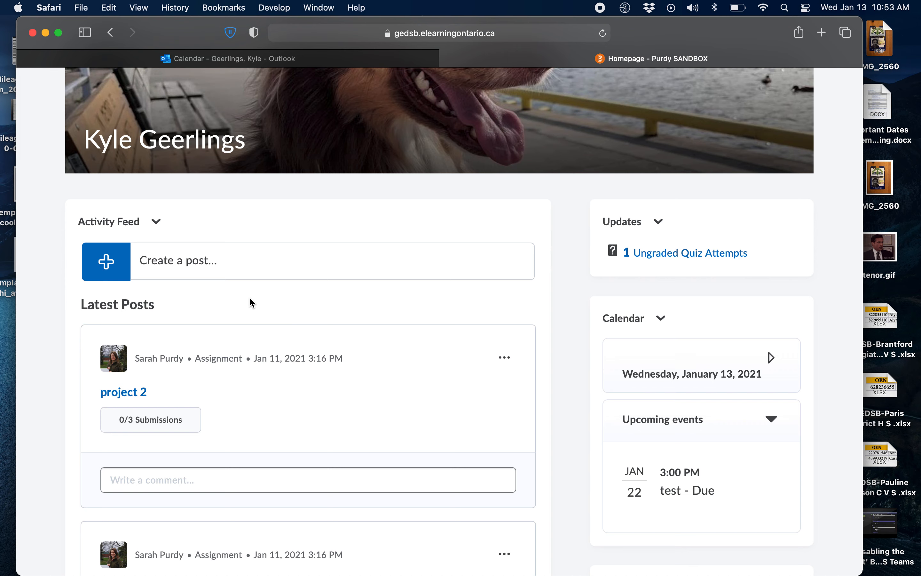
pyautogui.scroll(-10, 368, 351)
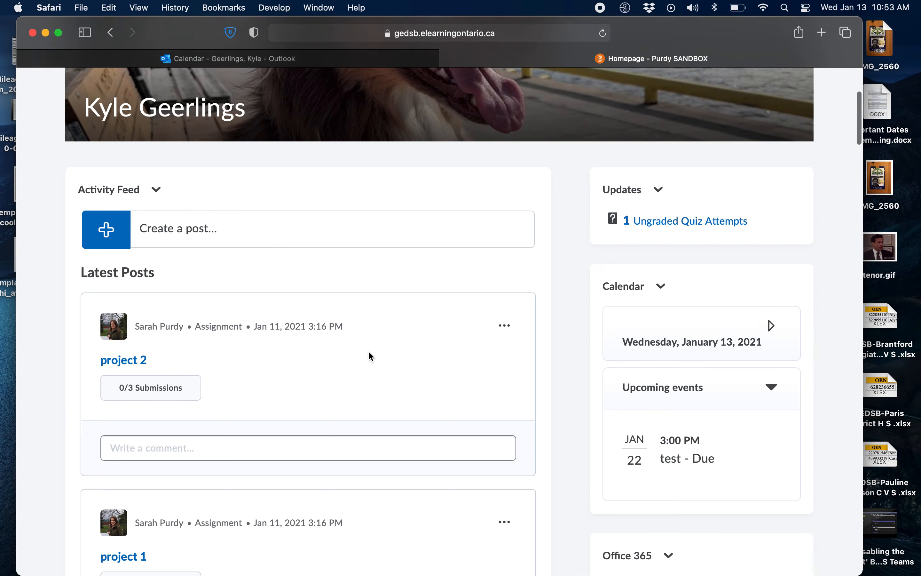
pyautogui.scroll(10, 652, 360)
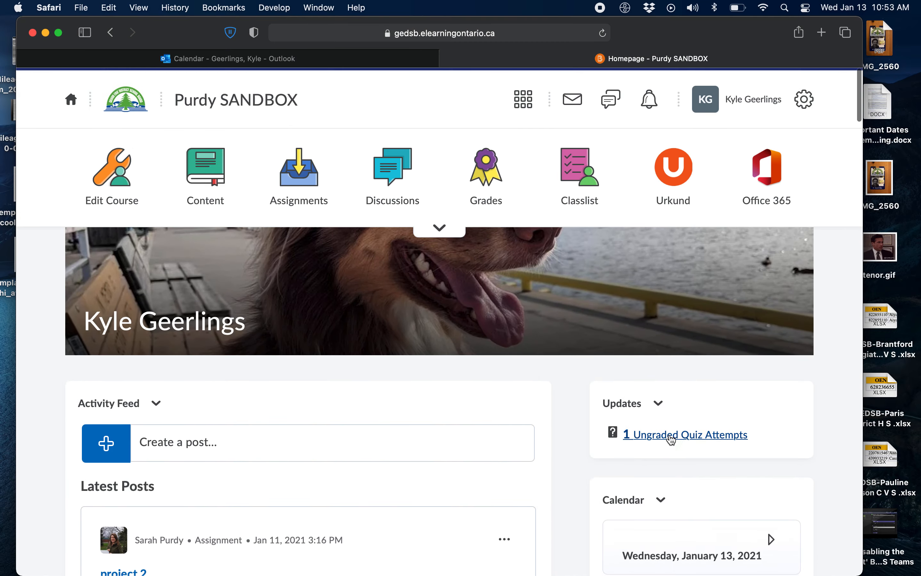
pyautogui.scroll(-15, 639, 412)
pyautogui.scroll(10, 579, 449)
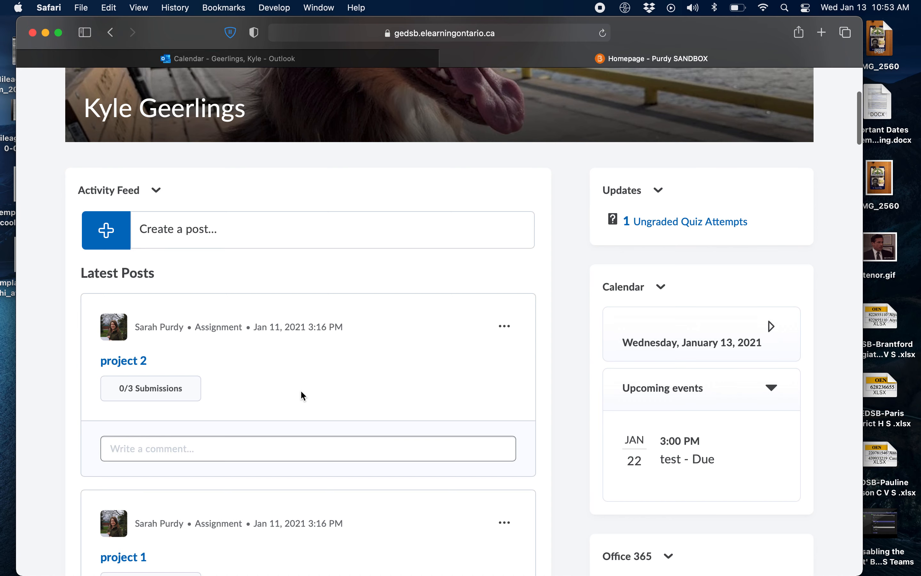
pyautogui.scroll(5, 300, 390)
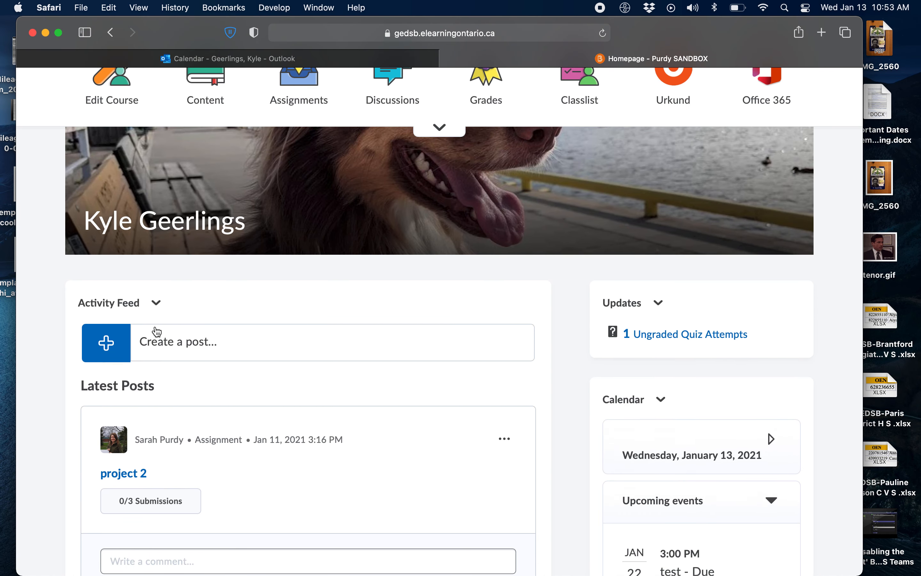
pyautogui.click(177, 342)
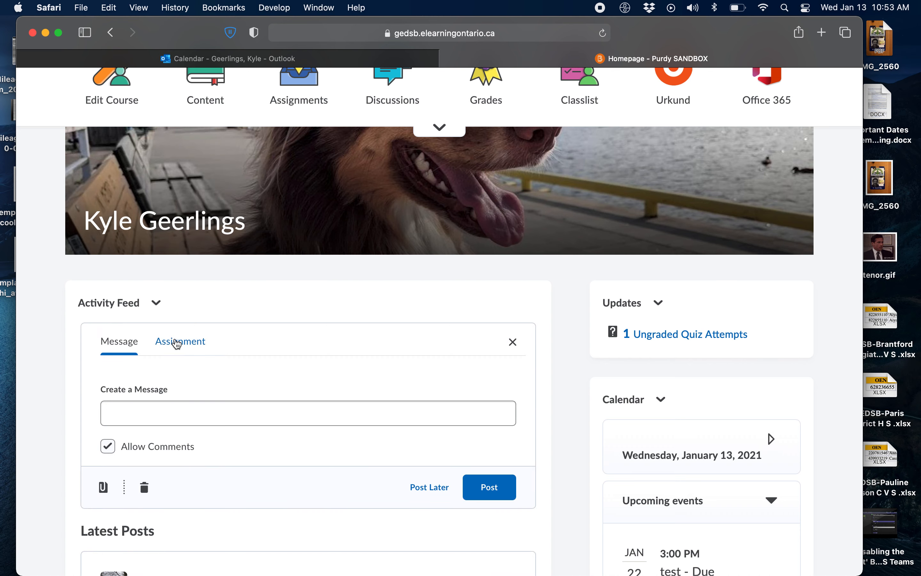
pyautogui.scroll(-3, 236, 403)
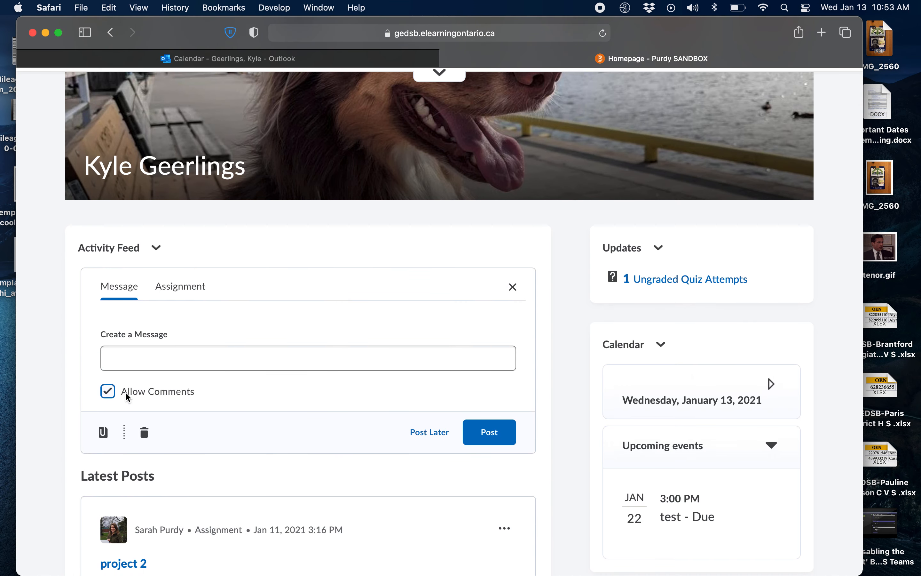
pyautogui.click(108, 391)
# Step: Enter "Click here for today's meeting link!" as the text of the Activity Feed message
pyautogui.click(181, 368)
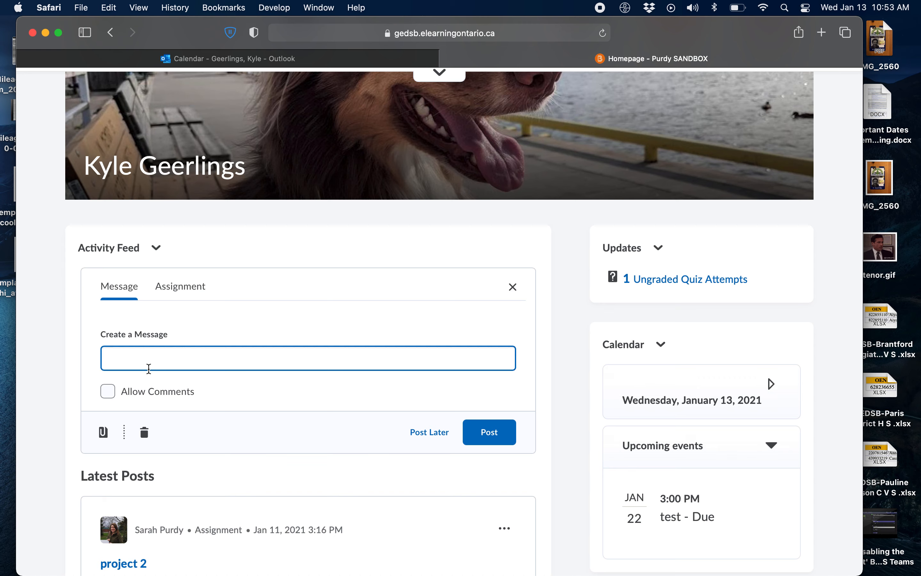
pyautogui.click(156, 359)
pyautogui.write('Click h')
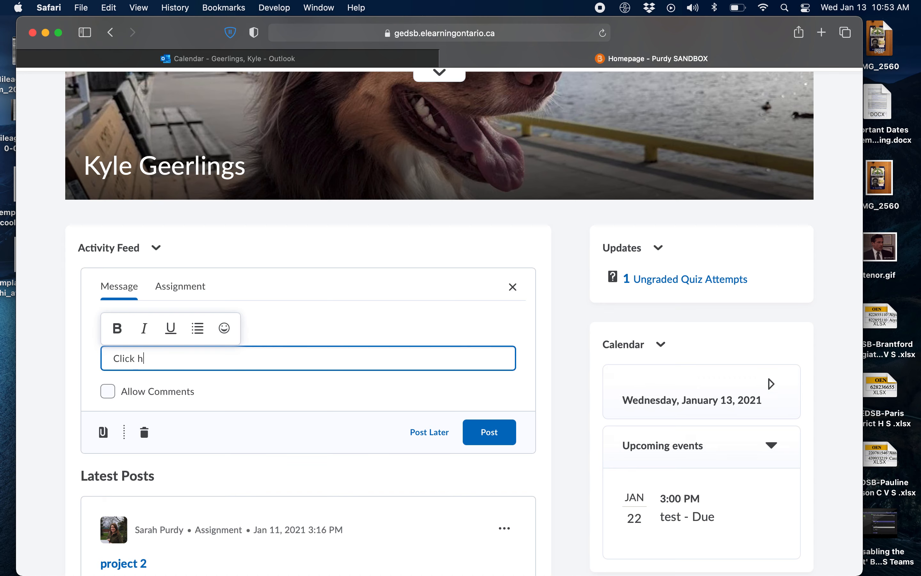
pyautogui.write('ere for the ')
pyautogui.write("ay's meeting link!")
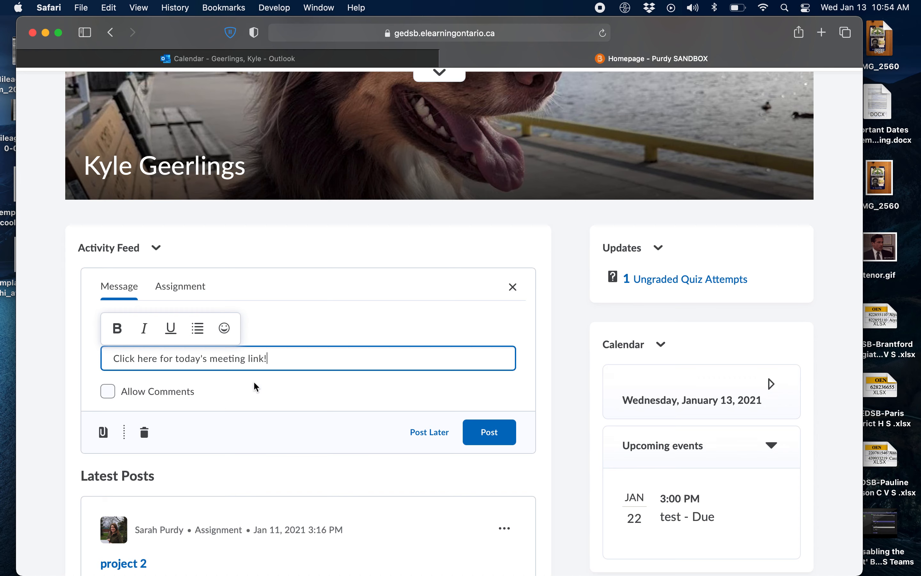
# Step: Try adding the copied meeting link after the message text, and delete the pasted "Click here to join the meeting" wording
pyautogui.write('Click here to join the meeting')
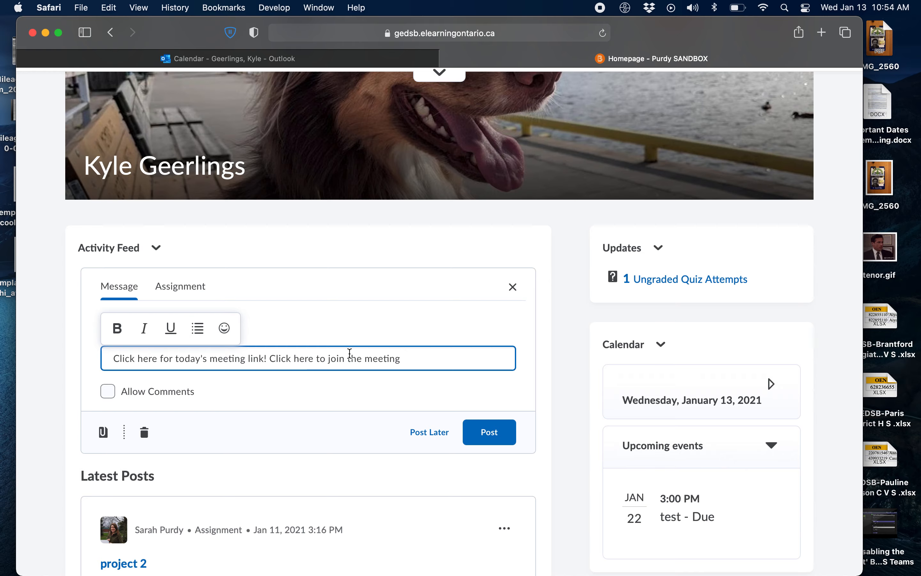
pyautogui.moveTo(412, 356); pyautogui.dragTo(272, 354)
pyautogui.press('BackSpace')
# Step: Return to the Supply - Thursday Meeting event in Outlook and copy the address of its "Click here to join the meeting" link
pyautogui.hotkey('ctrl', 'Up')
pyautogui.click(314, 216)
pyautogui.click(234, 58)
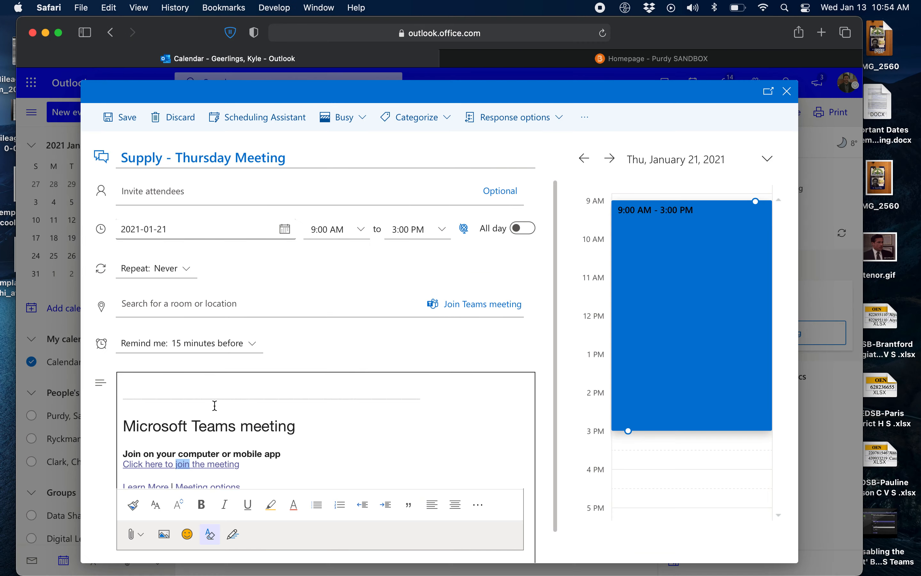
pyautogui.rightClick(220, 464)
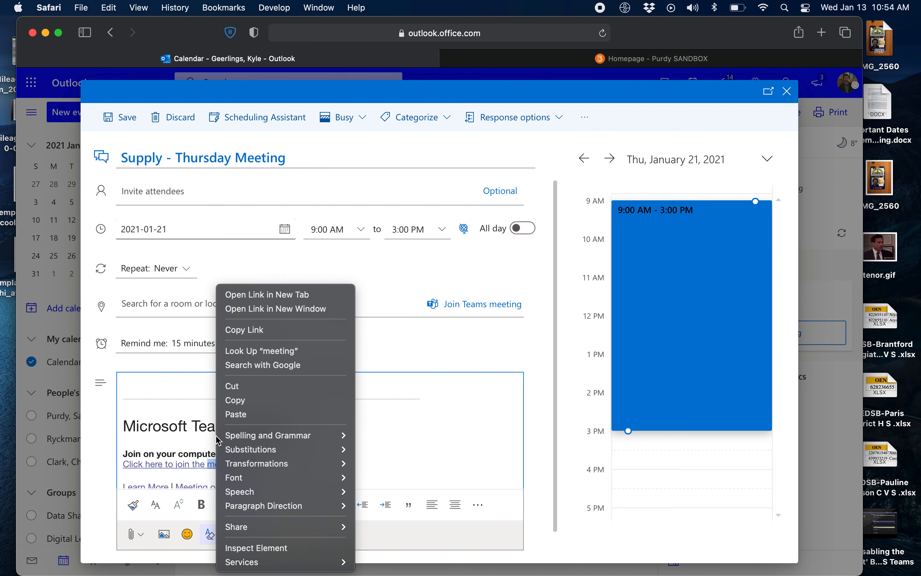
pyautogui.click(266, 330)
# Step: Check the copied join link by pasting it into a new browser tab's address field, and close that tab
pyautogui.press('super+t')
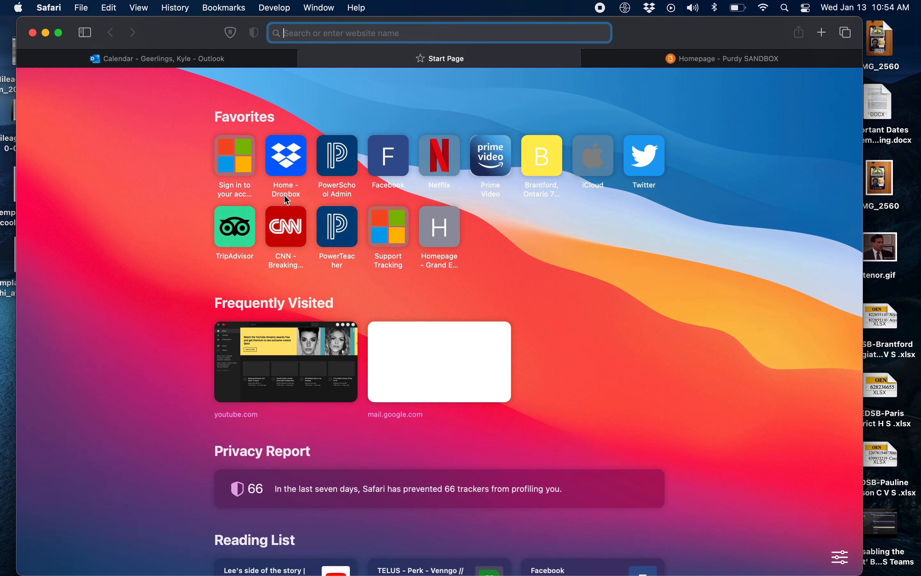
pyautogui.press('super+v')
pyautogui.tripleClick(329, 33)
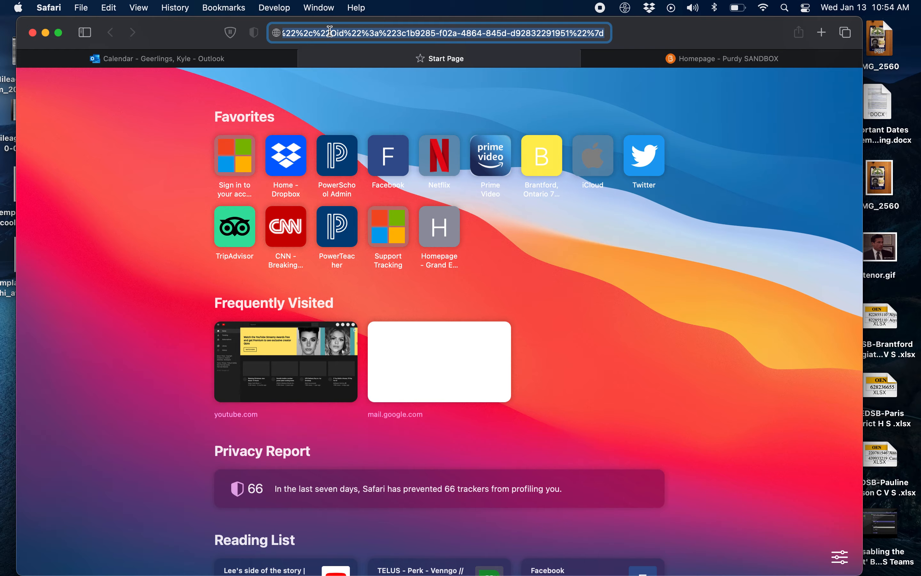
pyautogui.click(304, 58)
pyautogui.hotkey('ctrl', 'Up')
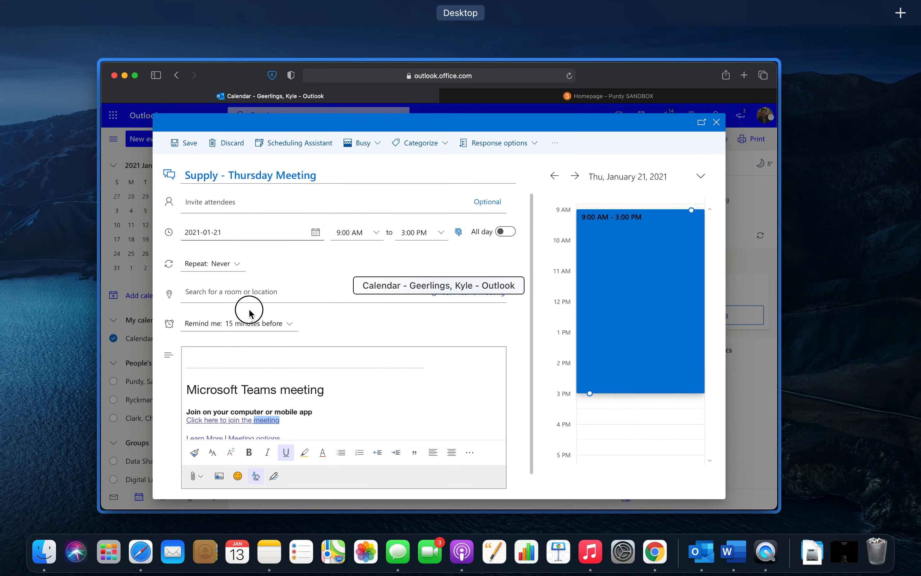
pyautogui.click(250, 314)
# Step: Paste the Teams join link into the SANDBOX course message and delete the URL text, keeping the generated link attachment
pyautogui.click(621, 59)
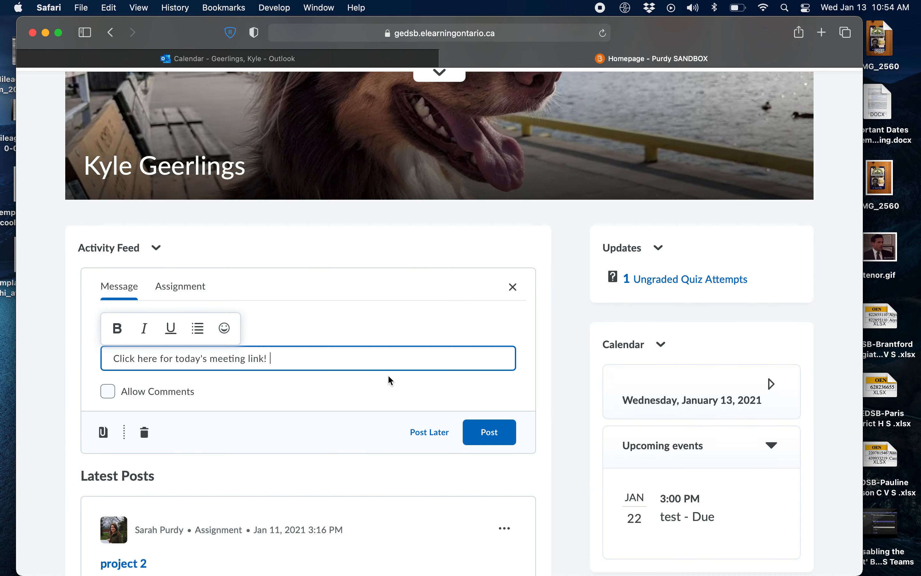
pyautogui.press('super+v')
pyautogui.moveTo(306, 419); pyautogui.dragTo(269, 357)
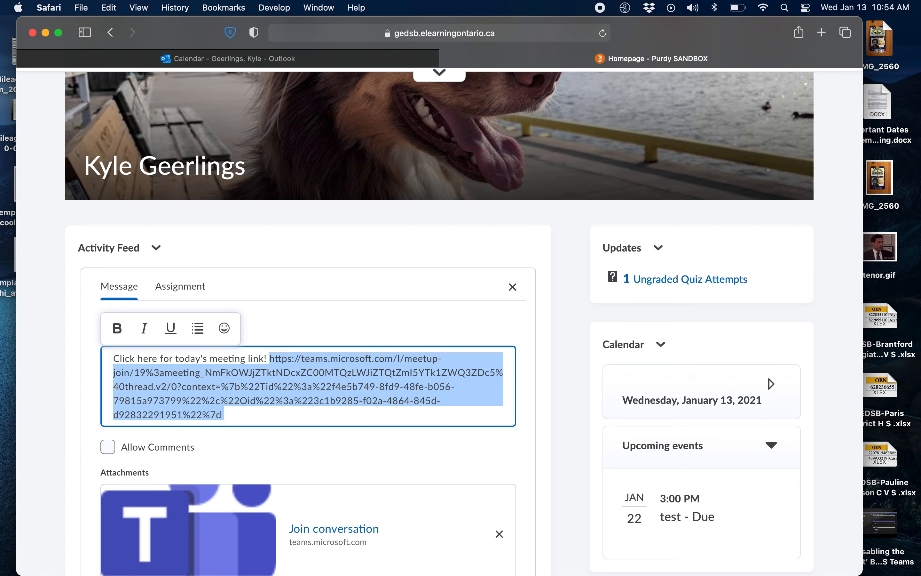
pyautogui.press('BackSpace')
pyautogui.scroll(-3, 215, 454)
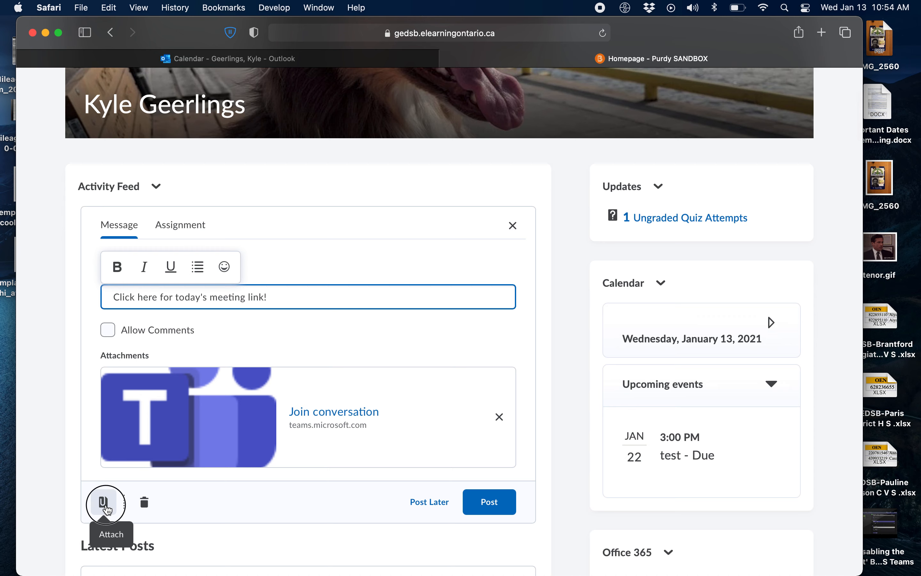
# Step: Start attaching a weblink to the message and enter the copied Teams join link as its URL
pyautogui.click(103, 501)
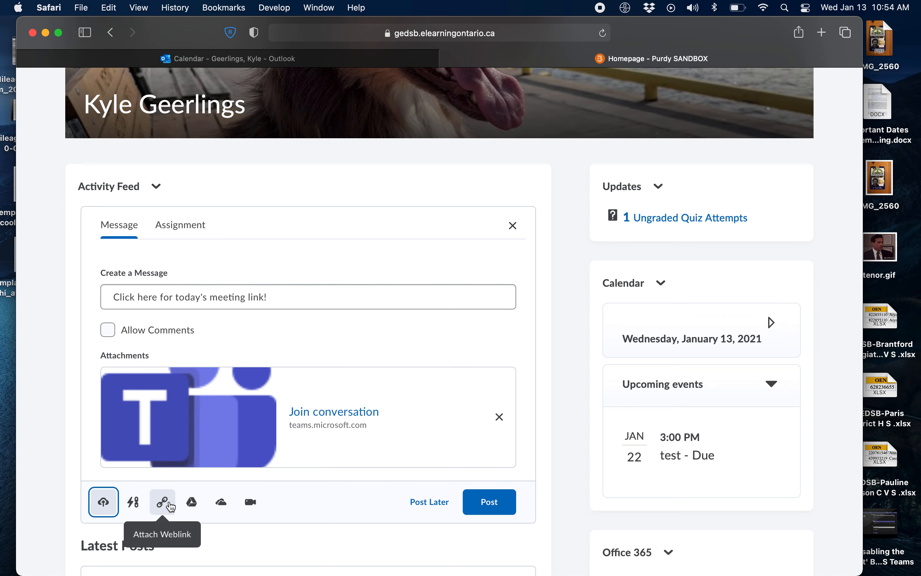
pyautogui.click(162, 507)
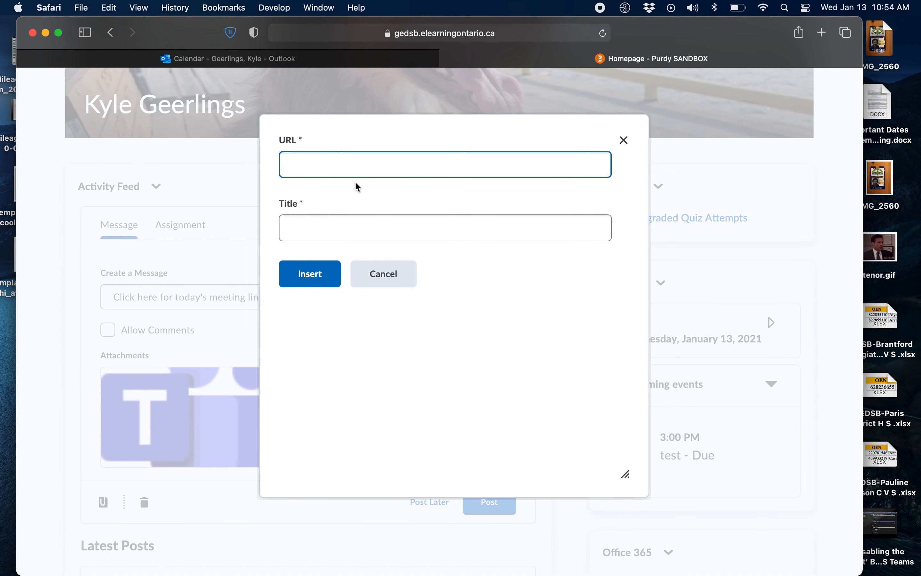
pyautogui.write('Thursday Meeting Link')
pyautogui.click(365, 219)
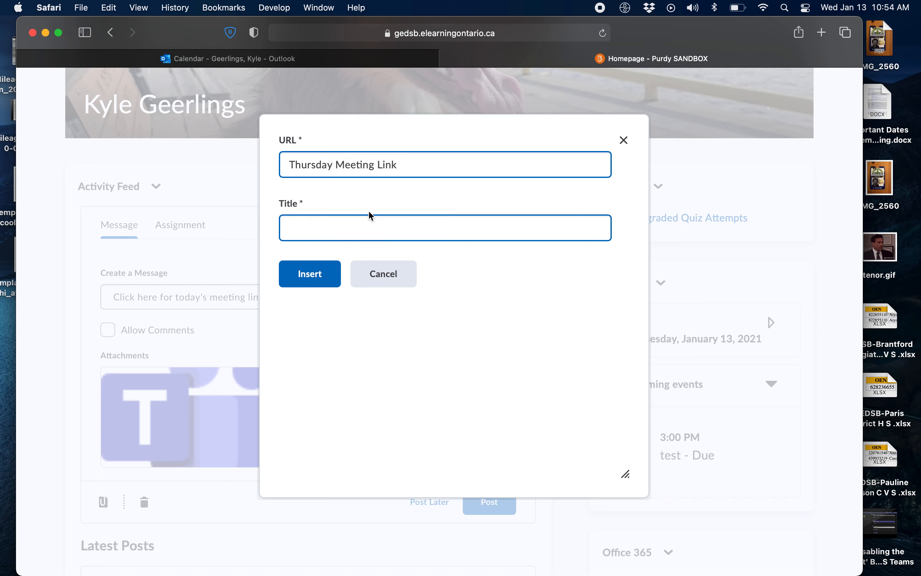
pyautogui.click(387, 165)
pyautogui.press('super+a')
pyautogui.press('super+v')
# Step: Title the weblink "Thursday Meeting Link" and insert it as a message attachment
pyautogui.click(343, 228)
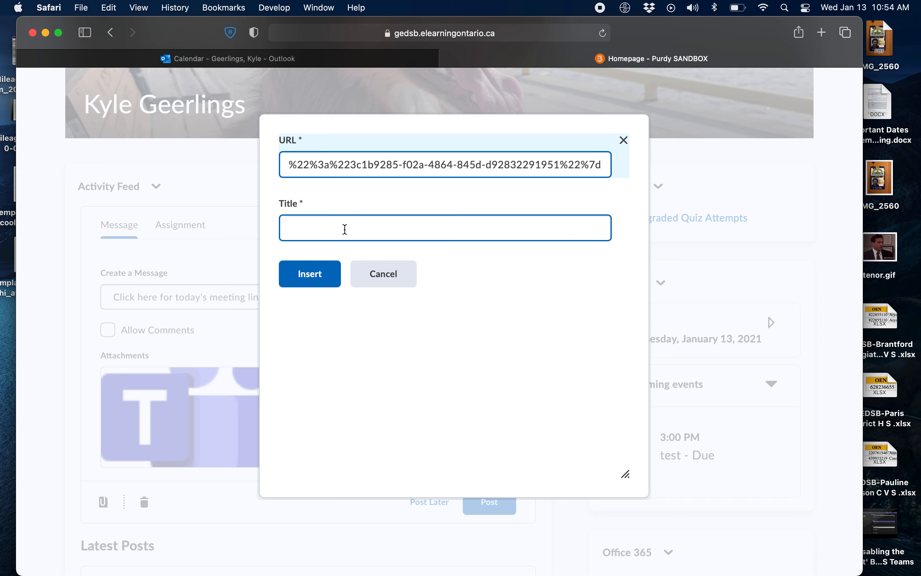
pyautogui.write('Thursday Meeting Link')
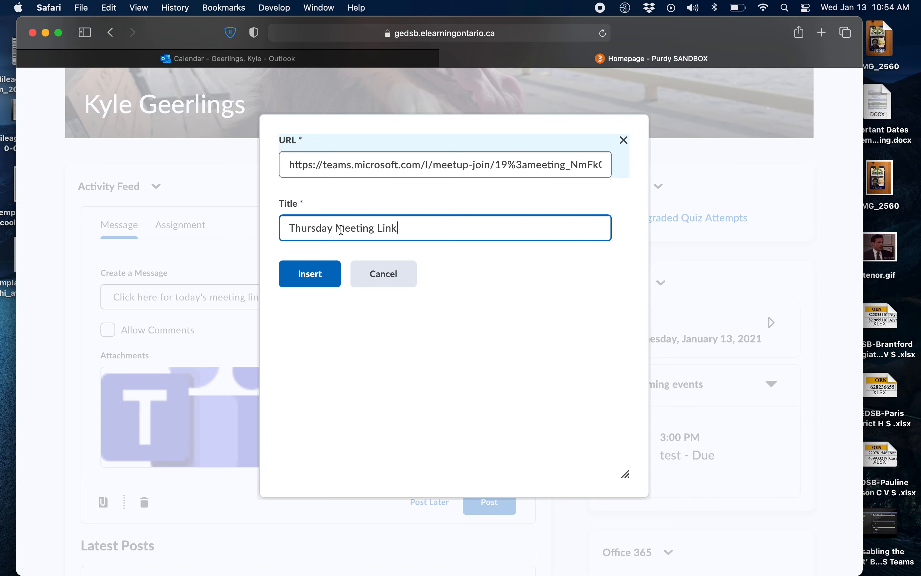
pyautogui.click(311, 155)
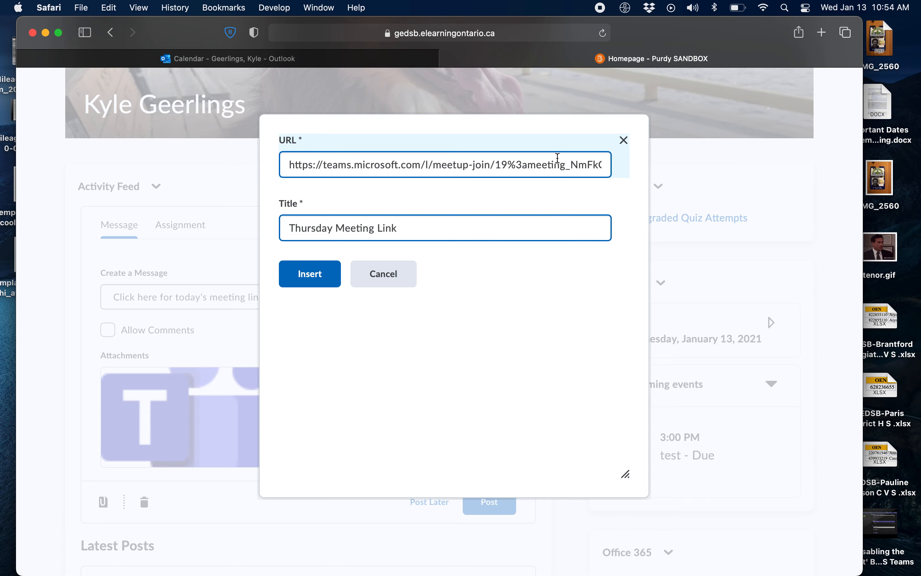
pyautogui.click(301, 274)
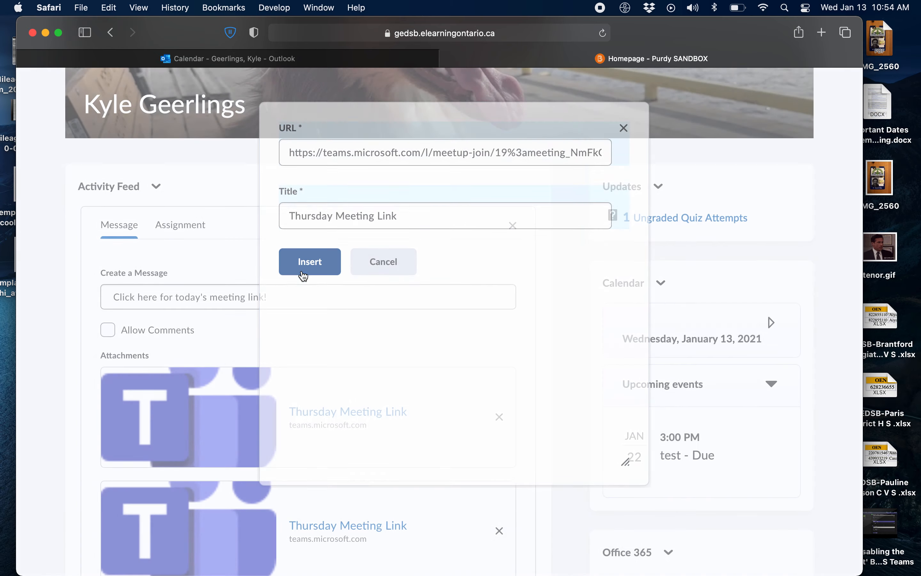
pyautogui.scroll(-1, 271, 347)
pyautogui.scroll(-2, 270, 347)
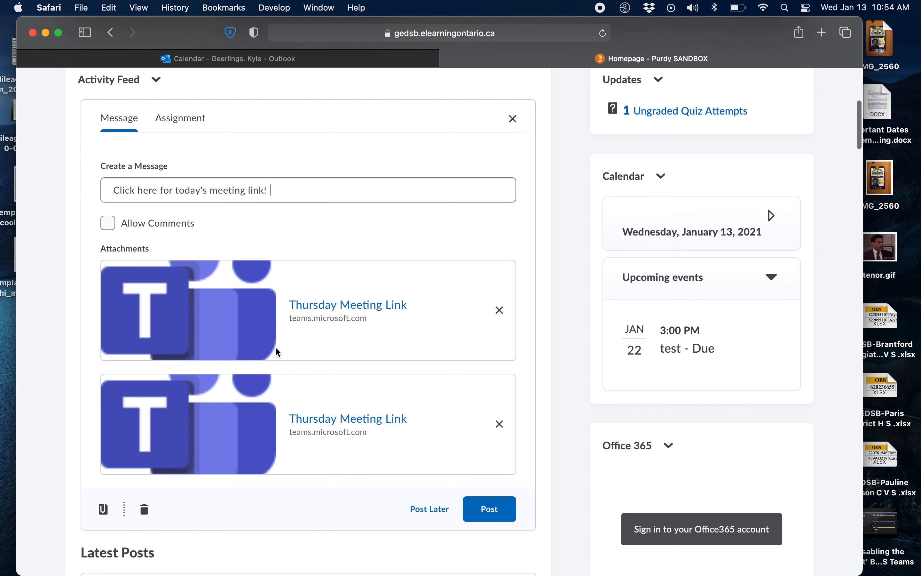
# Step: Remove the duplicated meeting link attachments and attach the copied Teams join link again as one weblink titled "Thursday Meeting Link"
pyautogui.click(498, 423)
pyautogui.scroll(3, 248, 262)
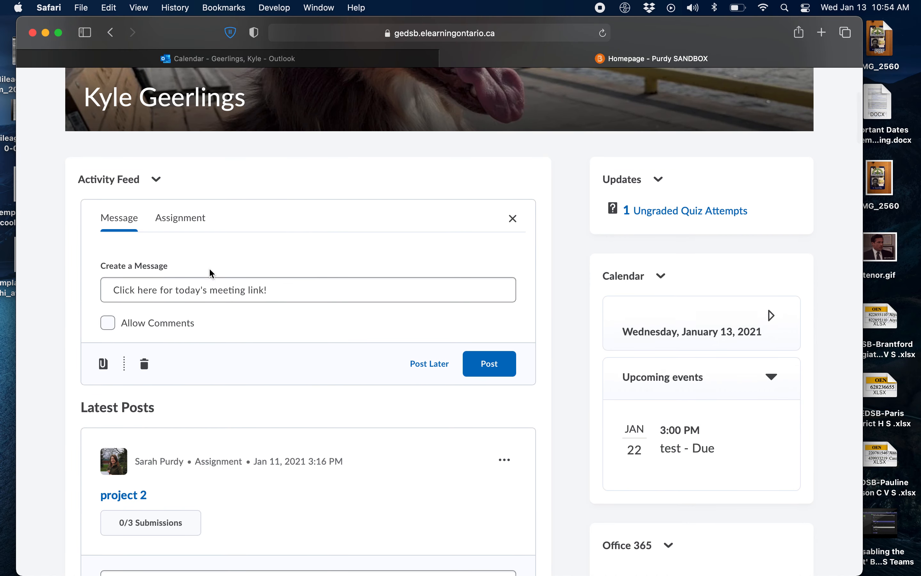
pyautogui.click(101, 365)
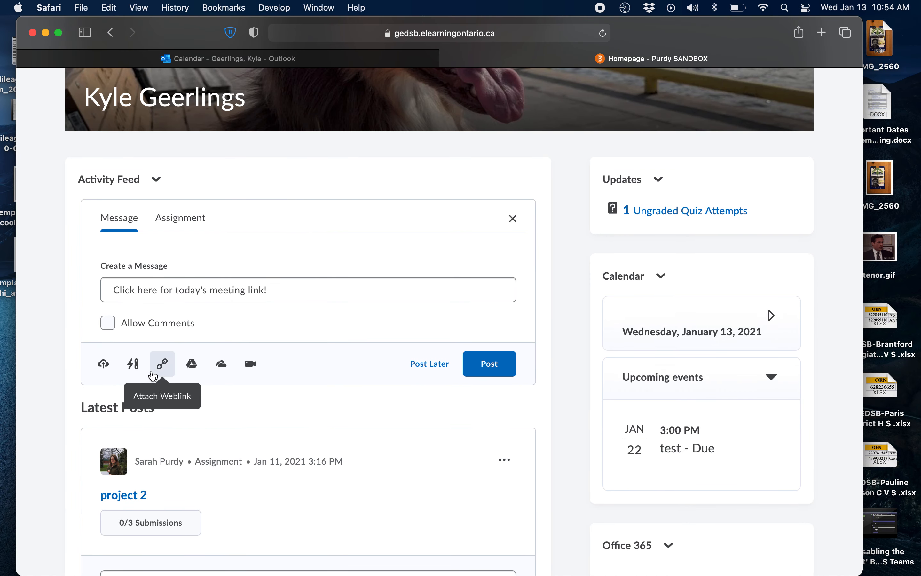
pyautogui.click(161, 366)
pyautogui.press('super+v')
pyautogui.click(309, 217)
pyautogui.write('Thur')
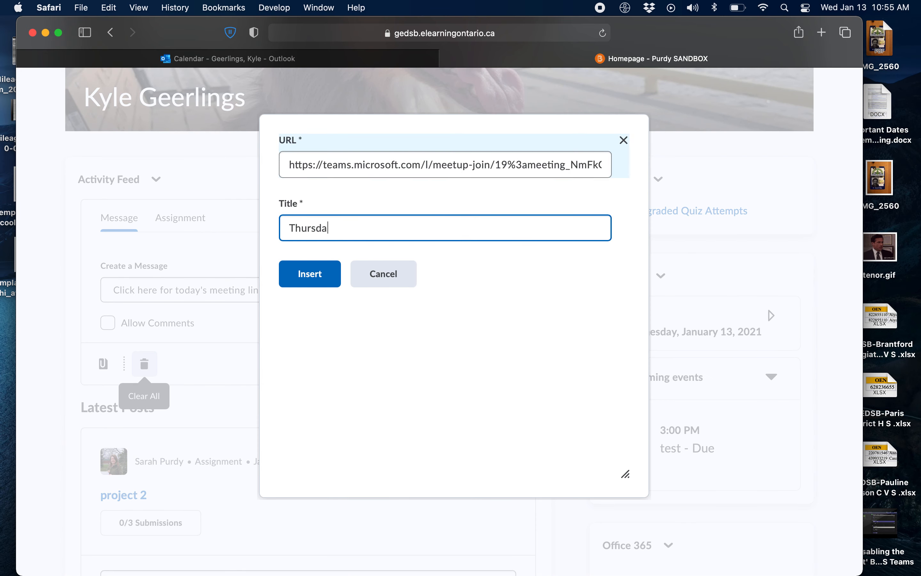
pyautogui.write('sday Meeting Link')
pyautogui.click(310, 275)
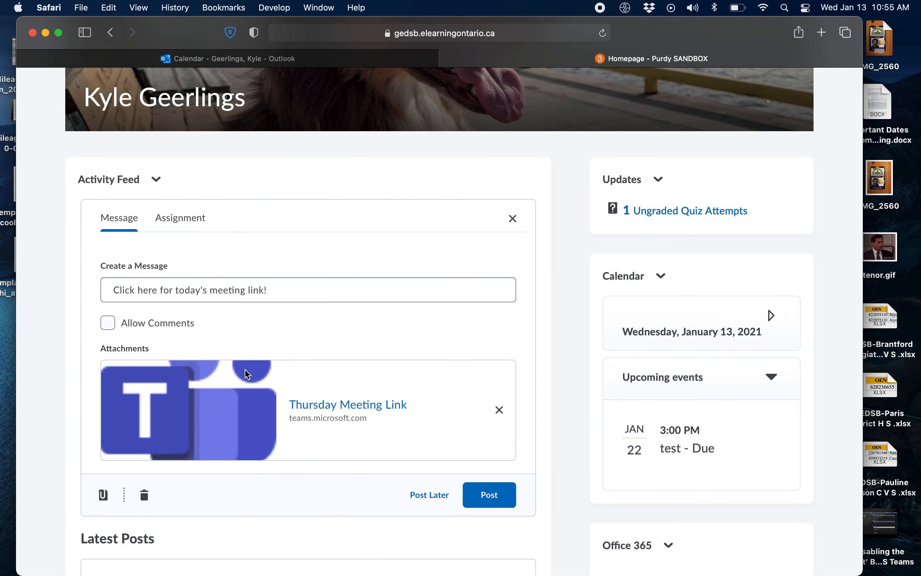
# Step: Post the "Click here for today's meeting link!" message with its weblink attachment to the course's Activity Feed
pyautogui.click(360, 286)
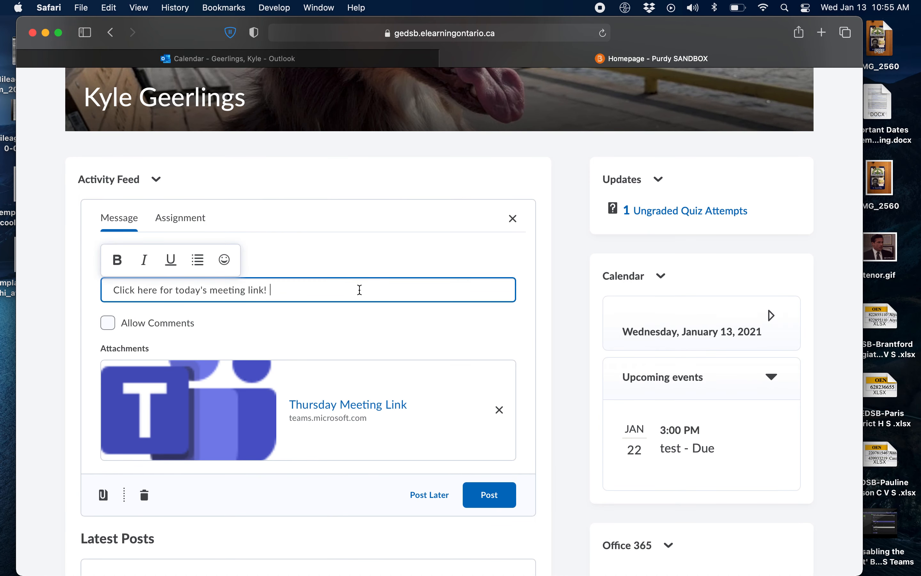
pyautogui.scroll(-2, 346, 298)
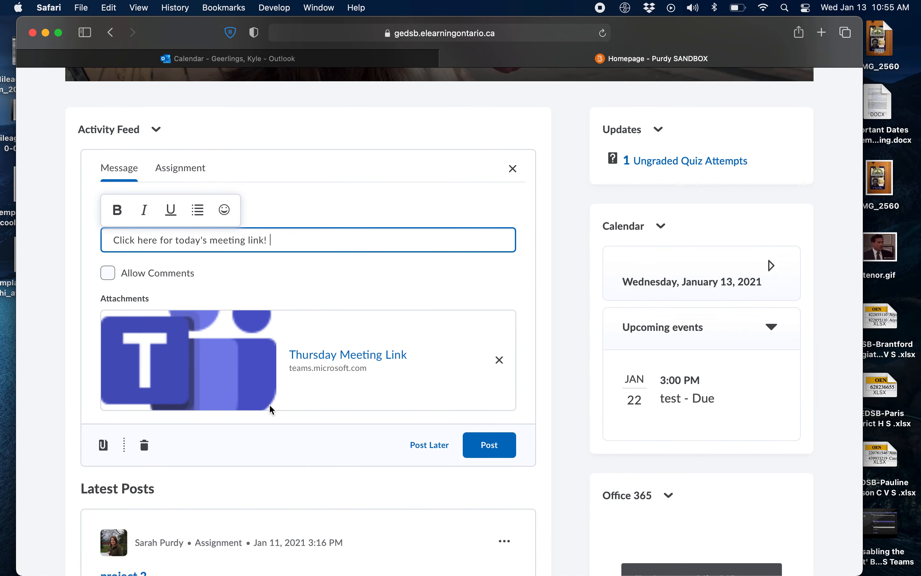
pyautogui.click(487, 443)
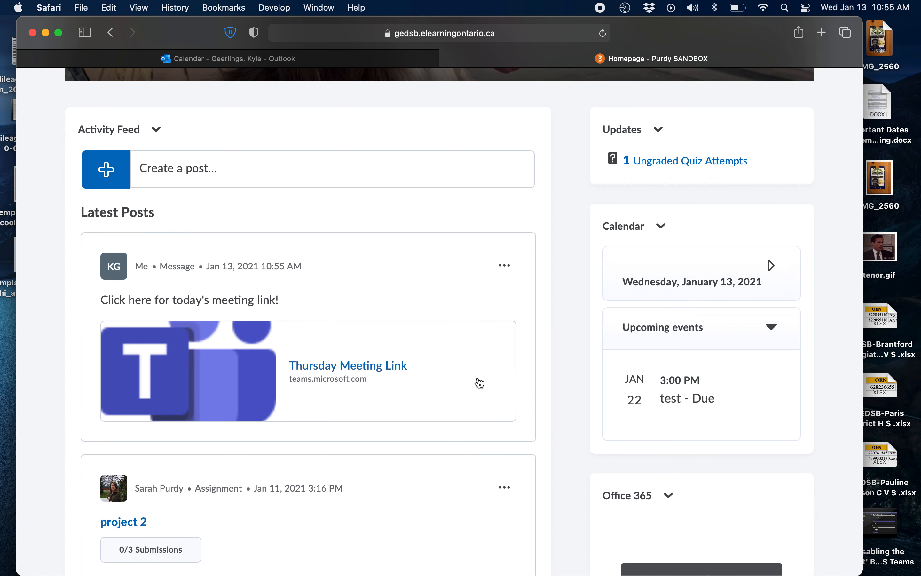